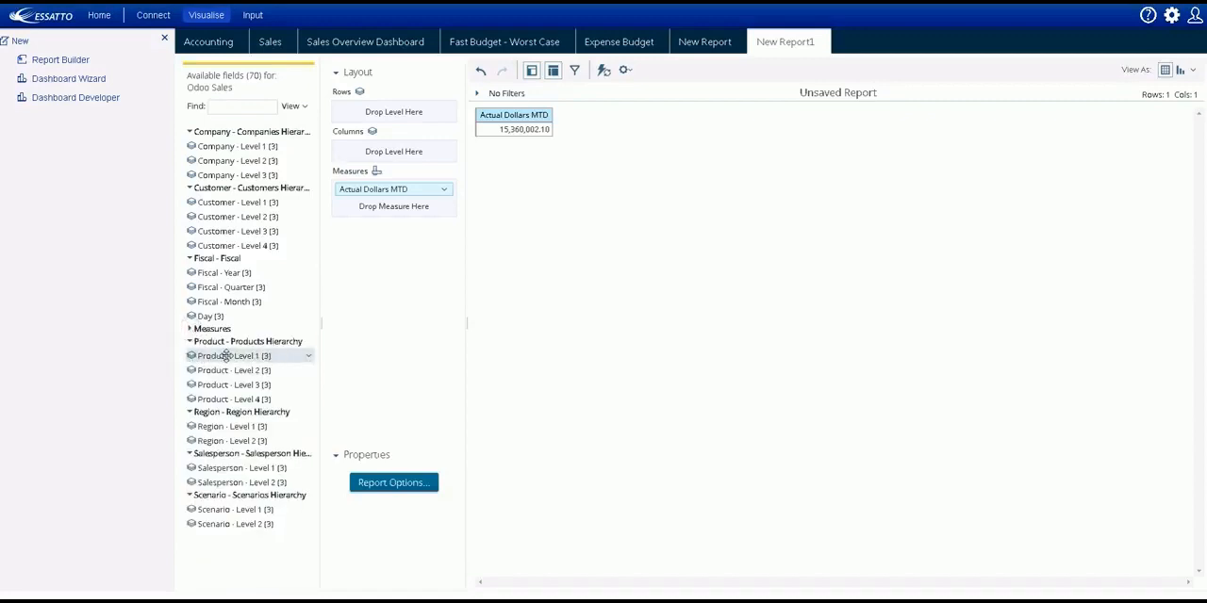
Add Product - Level 1, Product - Level 2 and Product - Level 3 to the rows of the unsaved report.
{"action": "double_click", "coordinate": [226, 355]}
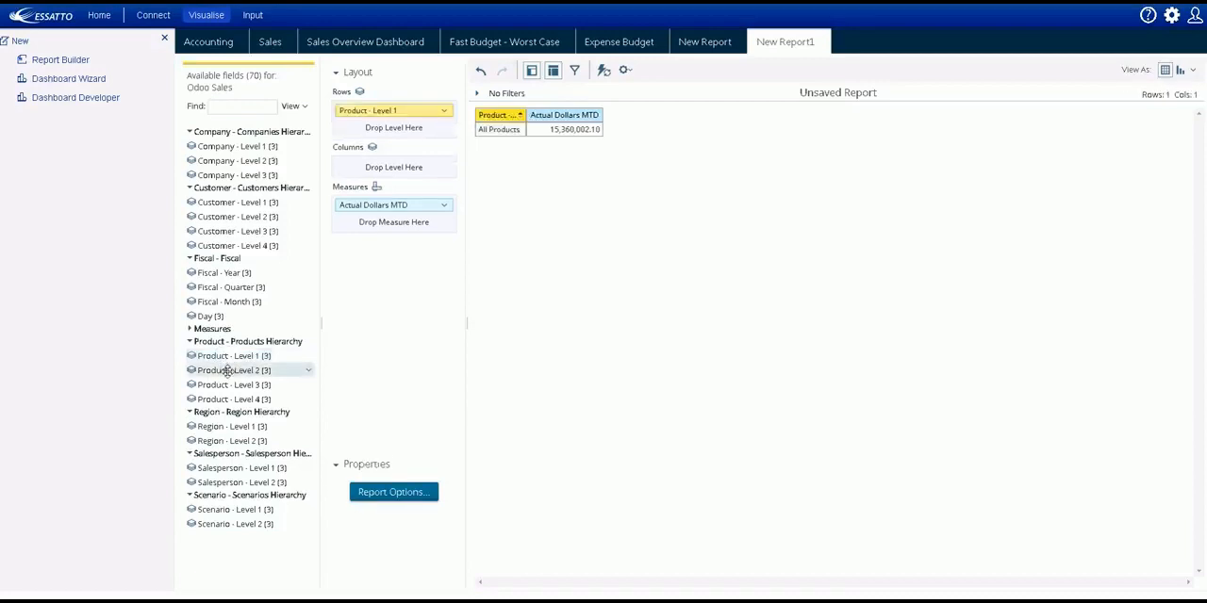
{"action": "double_click", "coordinate": [226, 370]}
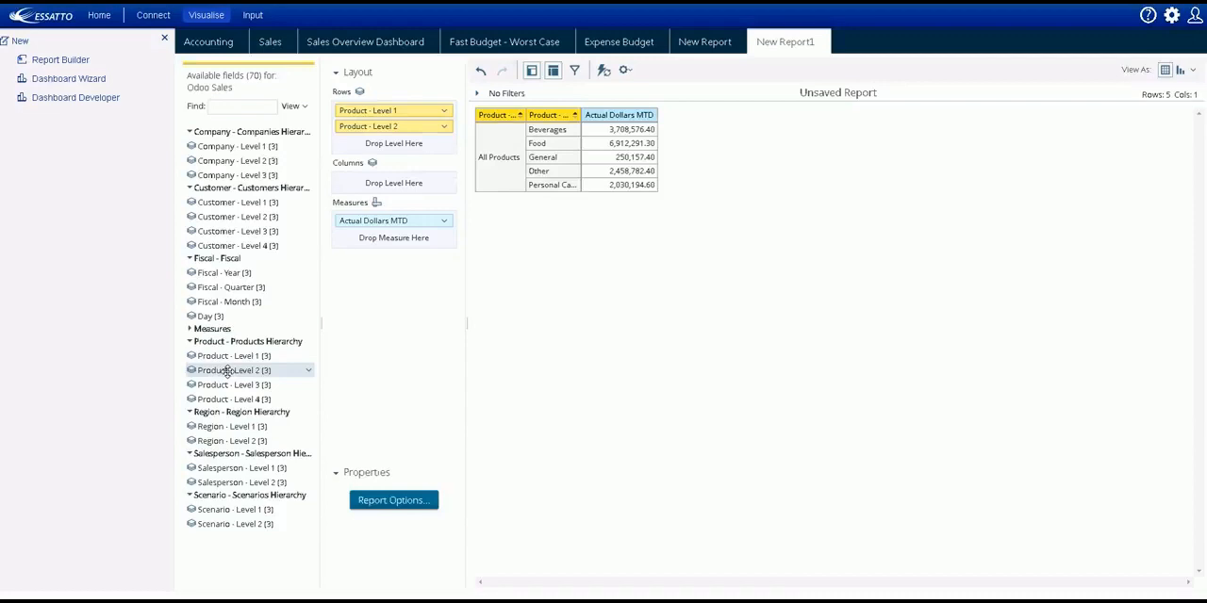
{"action": "double_click", "coordinate": [228, 384]}
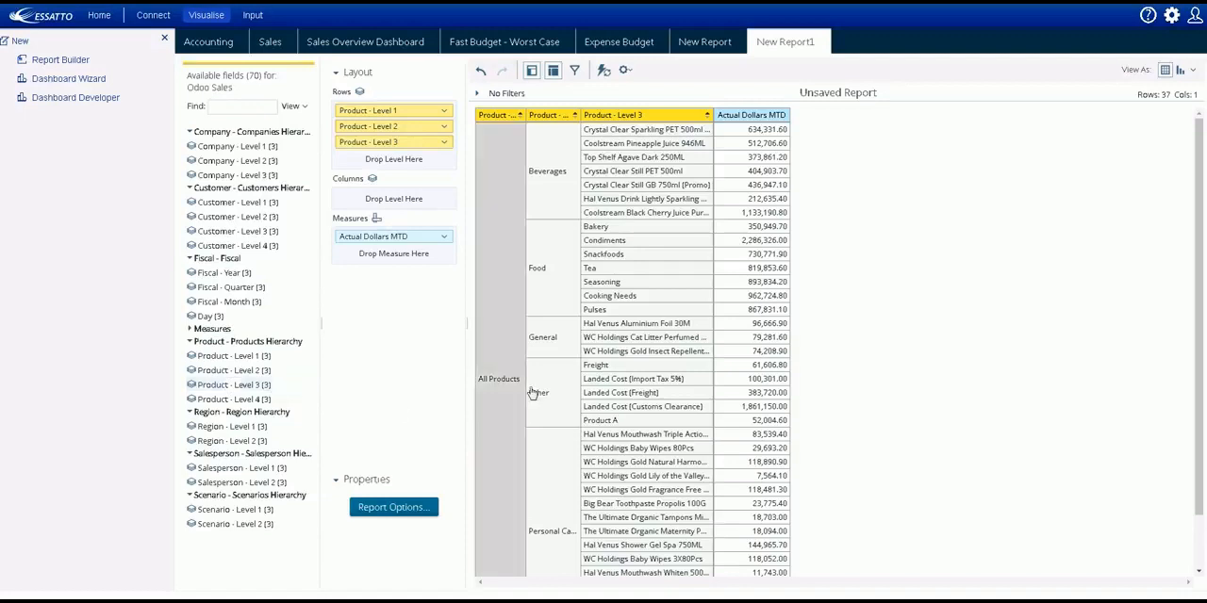
Filter the report to keep only the Food category and add Product - Level 4 to the rows.
{"action": "left_click", "coordinate": [551, 273]}
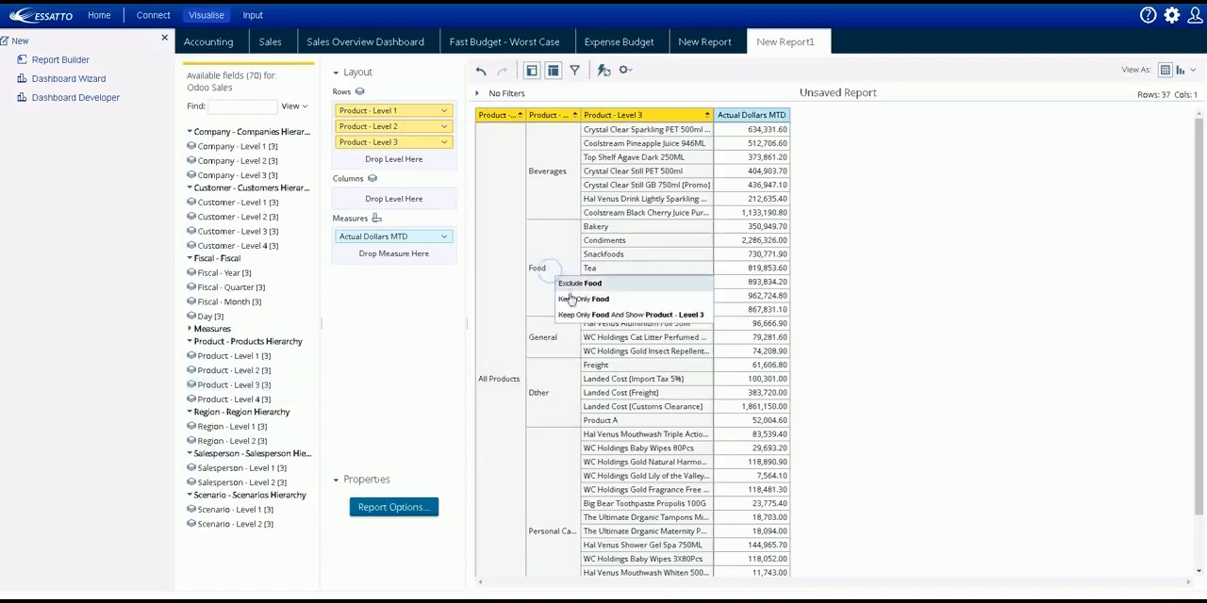
{"action": "left_click", "coordinate": [572, 299]}
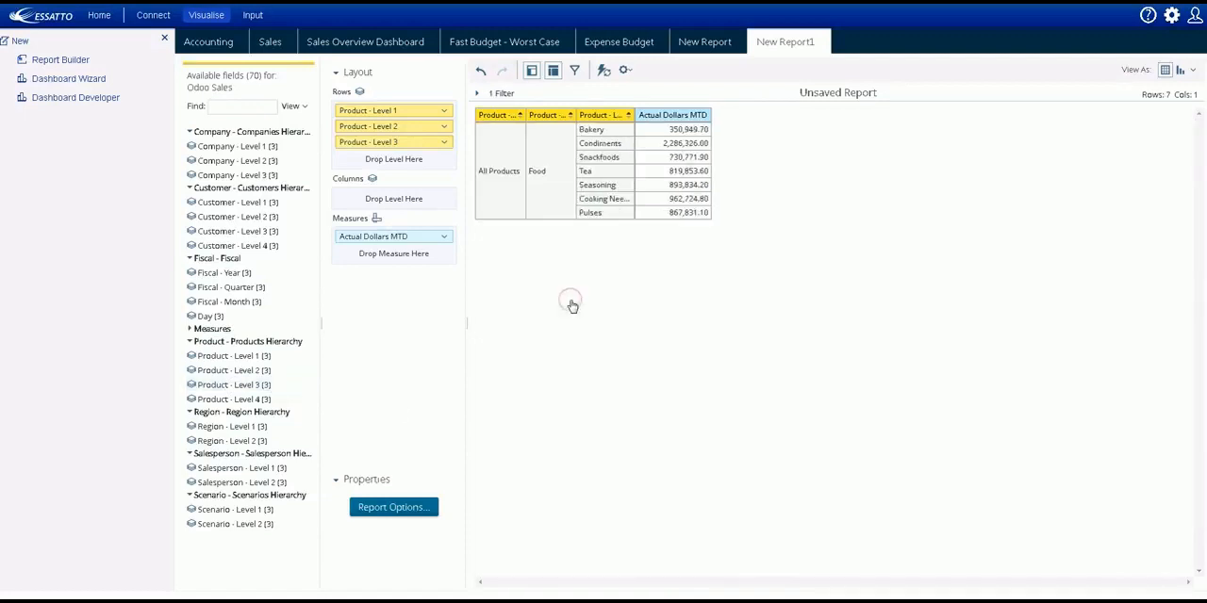
{"action": "double_click", "coordinate": [233, 399]}
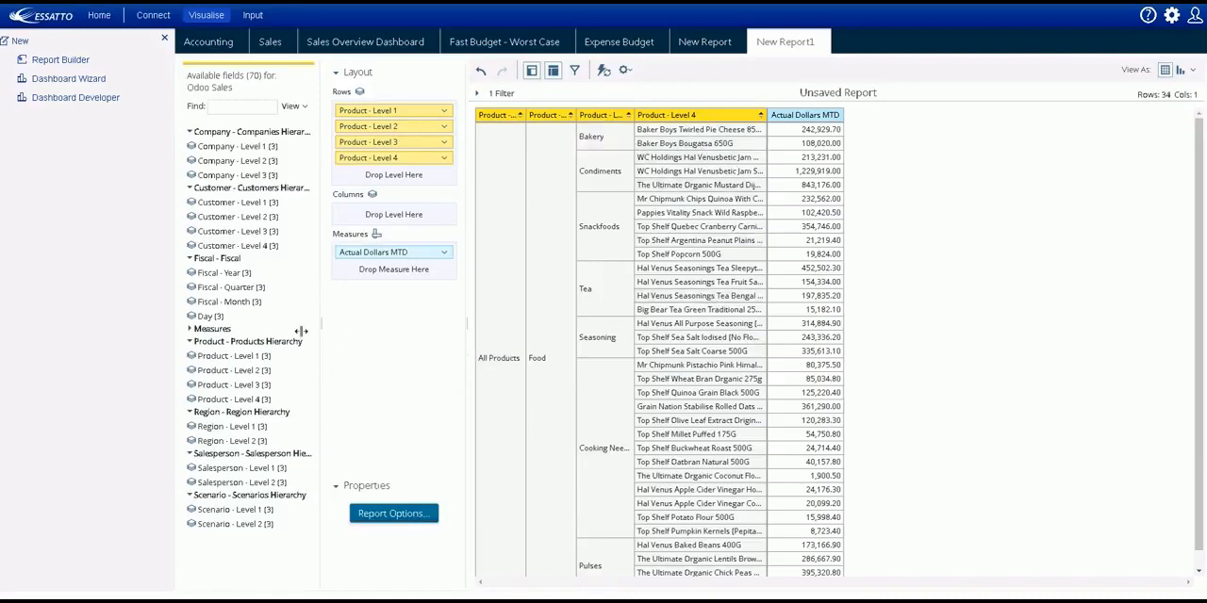
Place Fiscal - Year in the report's columns and add Customer - Level 2 to the rows.
{"action": "left_click_drag", "start_coordinate": [227, 272], "coordinate": [373, 216]}
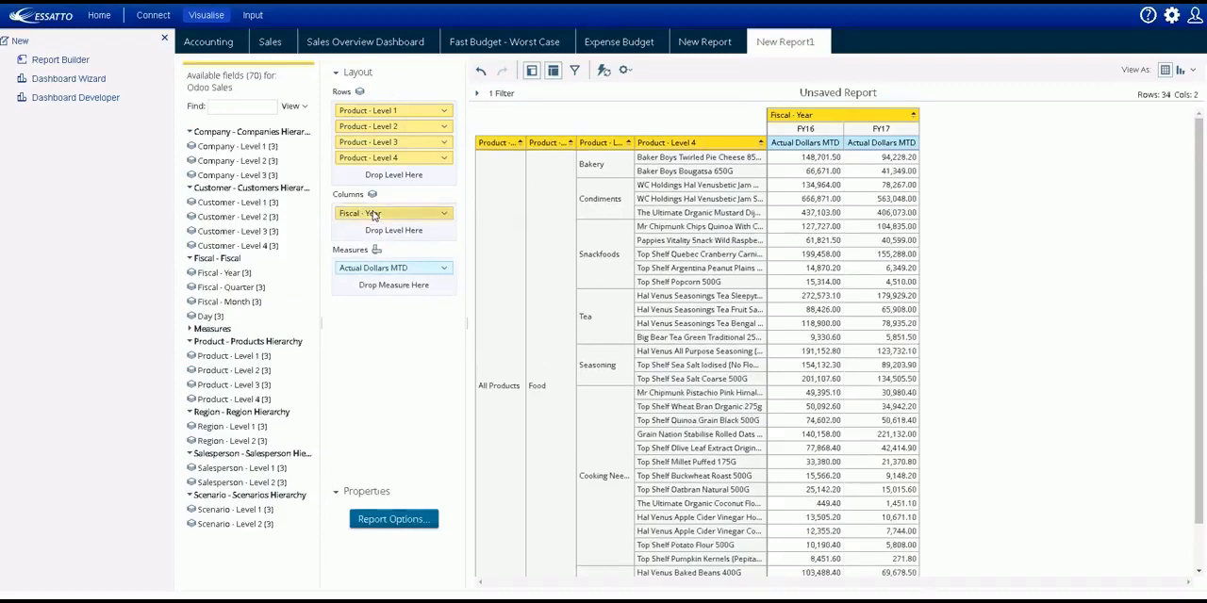
{"action": "double_click", "coordinate": [223, 217]}
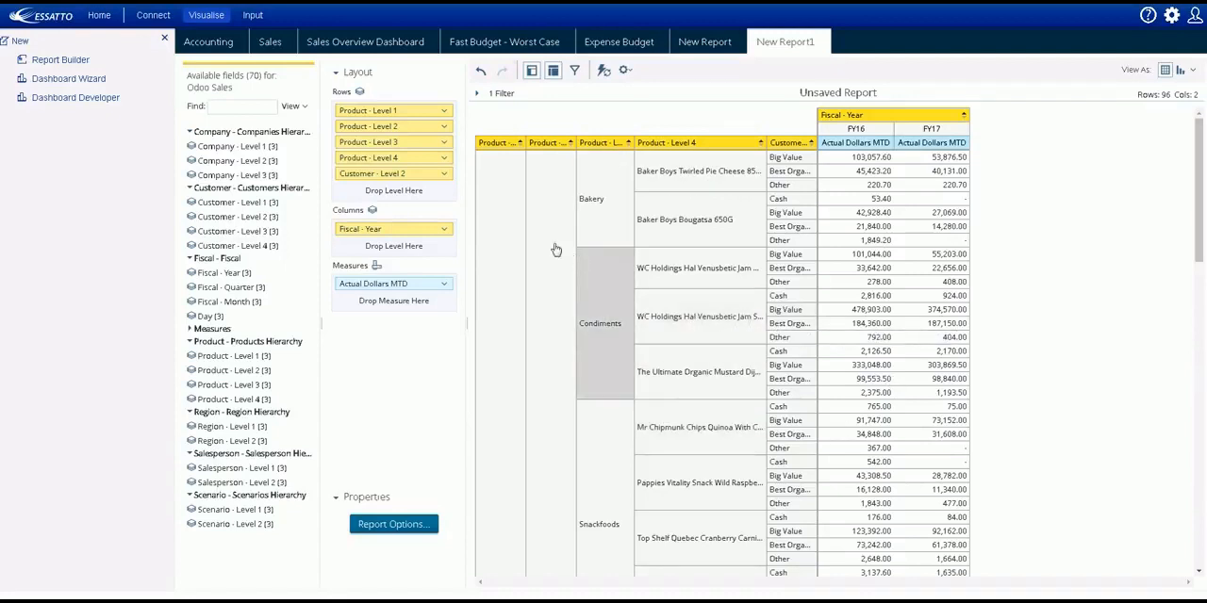
Open hierarchy maintenance in data administration and load the Account Dimension of the Odoo Accounting subject area.
{"action": "left_click", "coordinate": [1171, 17]}
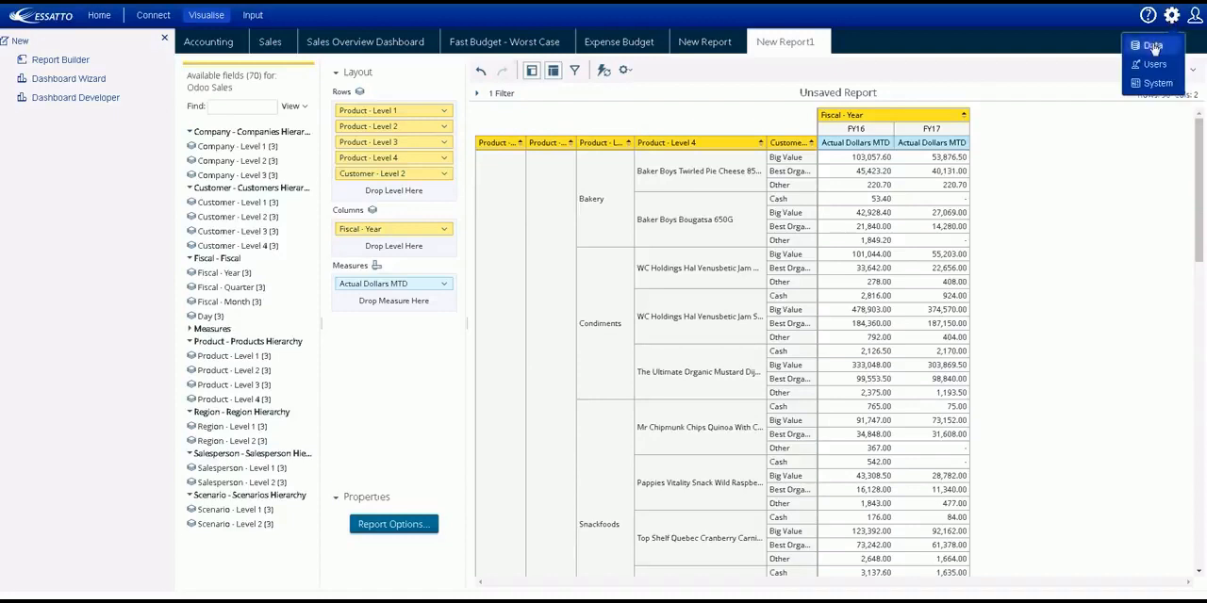
{"action": "left_click", "coordinate": [1154, 47]}
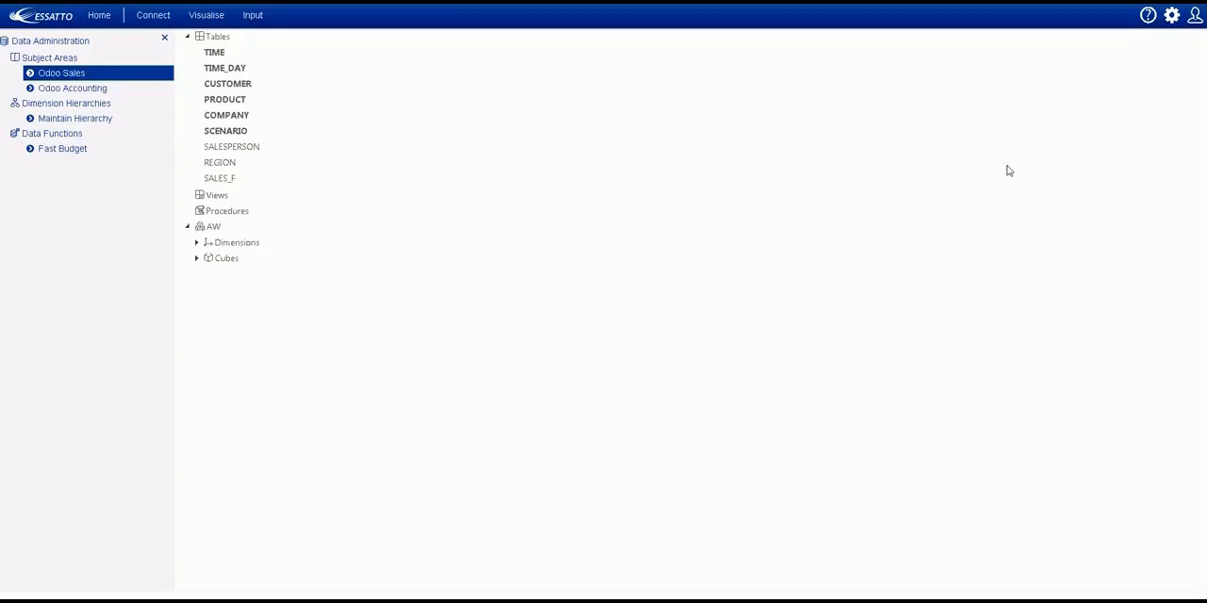
{"action": "left_click", "coordinate": [84, 120]}
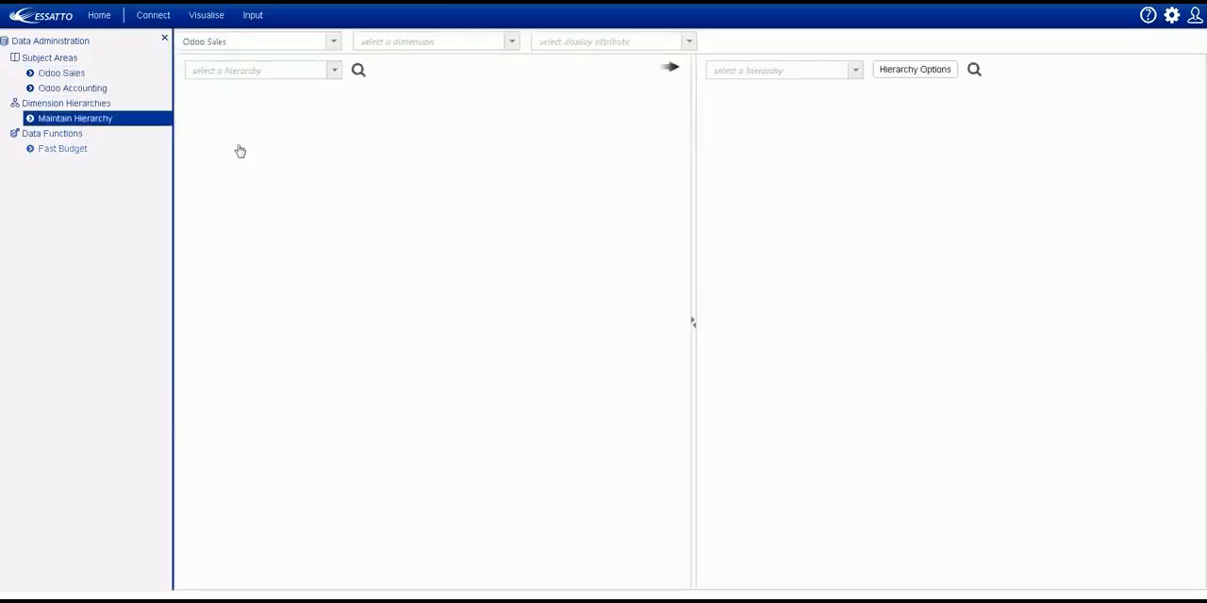
{"action": "left_click", "coordinate": [333, 41]}
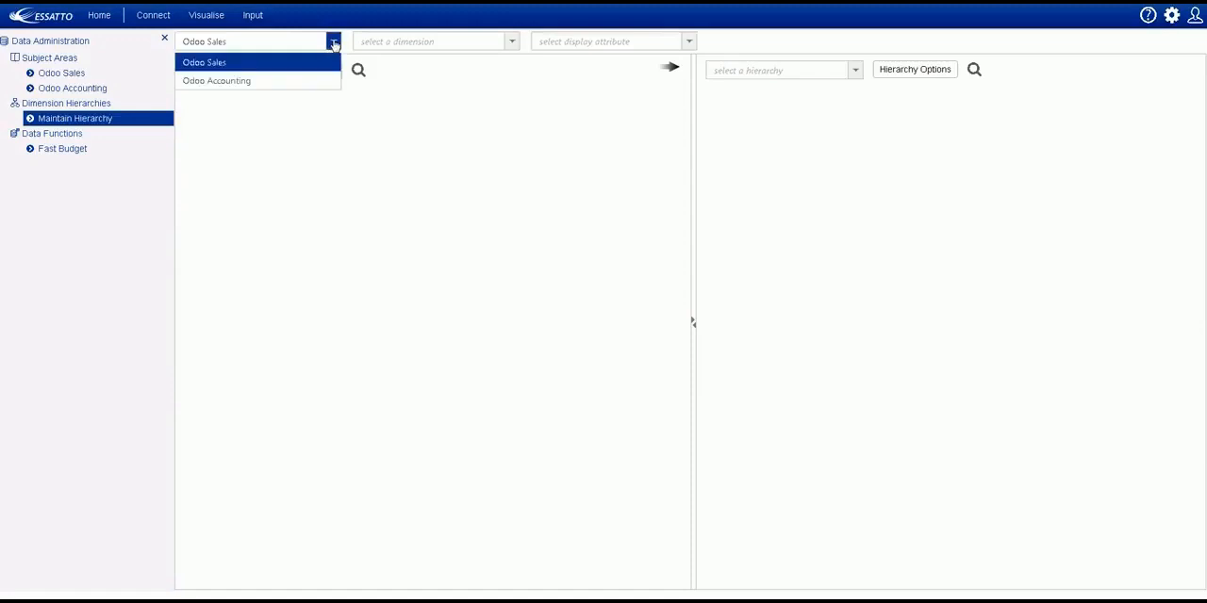
{"action": "left_click", "coordinate": [307, 82]}
{"action": "left_click", "coordinate": [511, 41]}
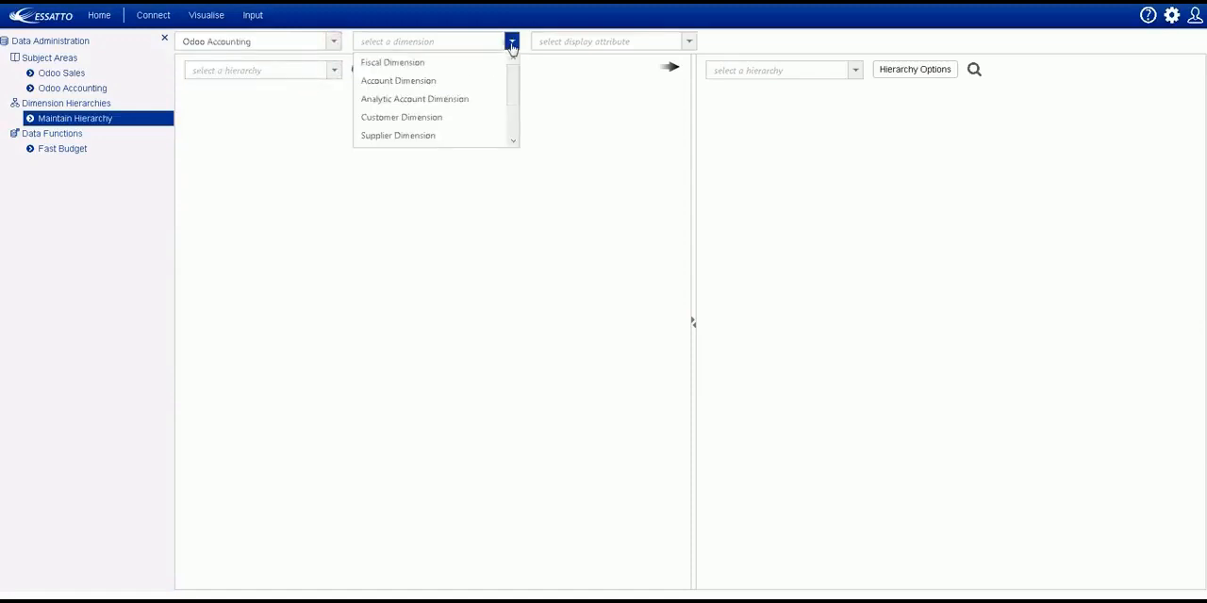
{"action": "left_click", "coordinate": [432, 80]}
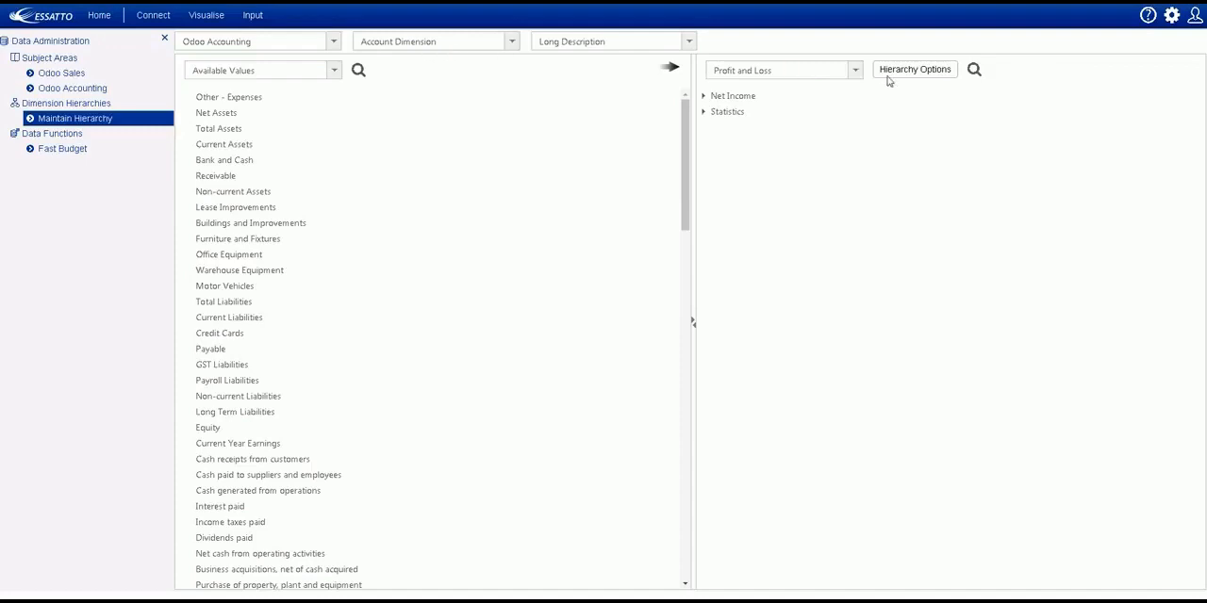
Expand the Profit and Loss hierarchy from Net Income through EBT, EBIT, EBITDA, Gross Margin and Net Sales down to the Income accounts.
{"action": "left_click", "coordinate": [856, 74]}
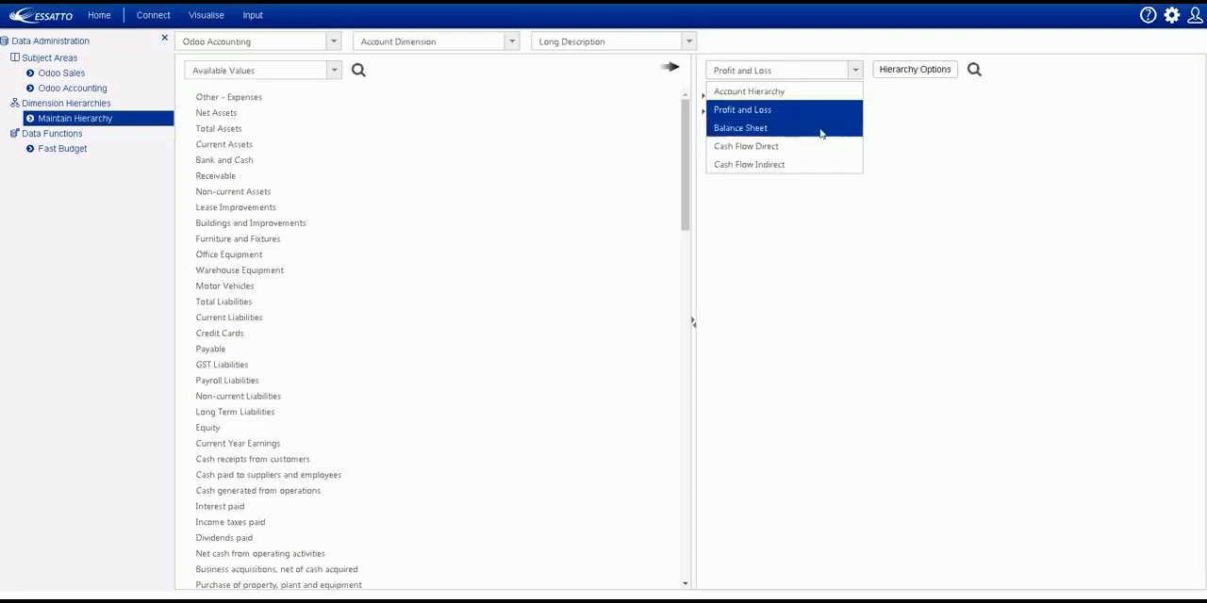
{"action": "left_click", "coordinate": [983, 135]}
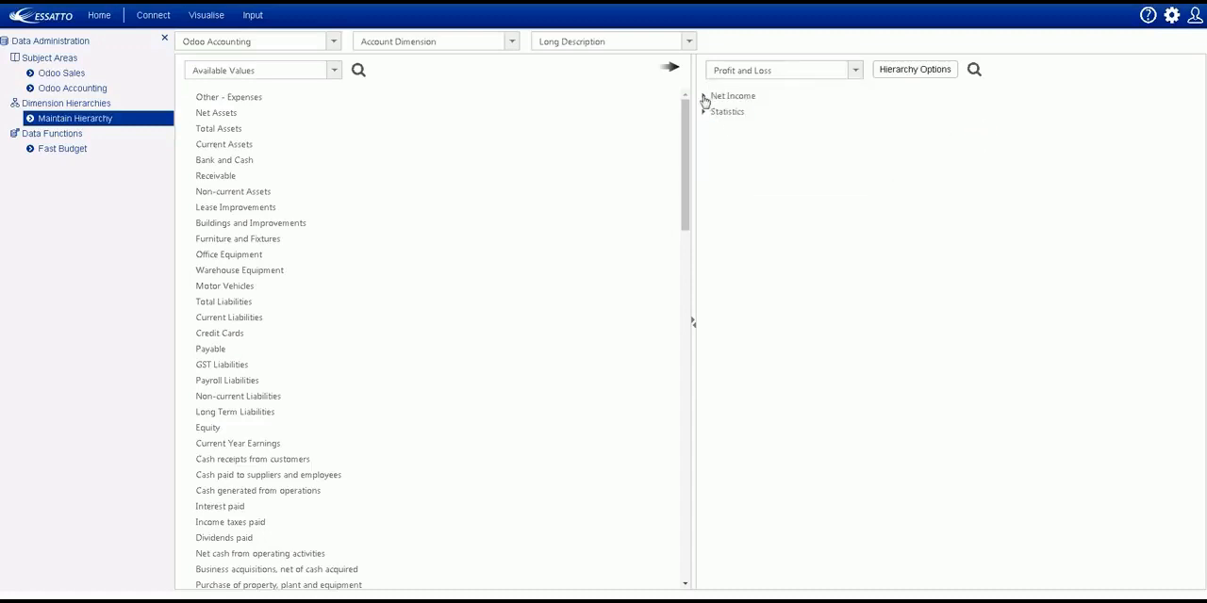
{"action": "left_click", "coordinate": [704, 98]}
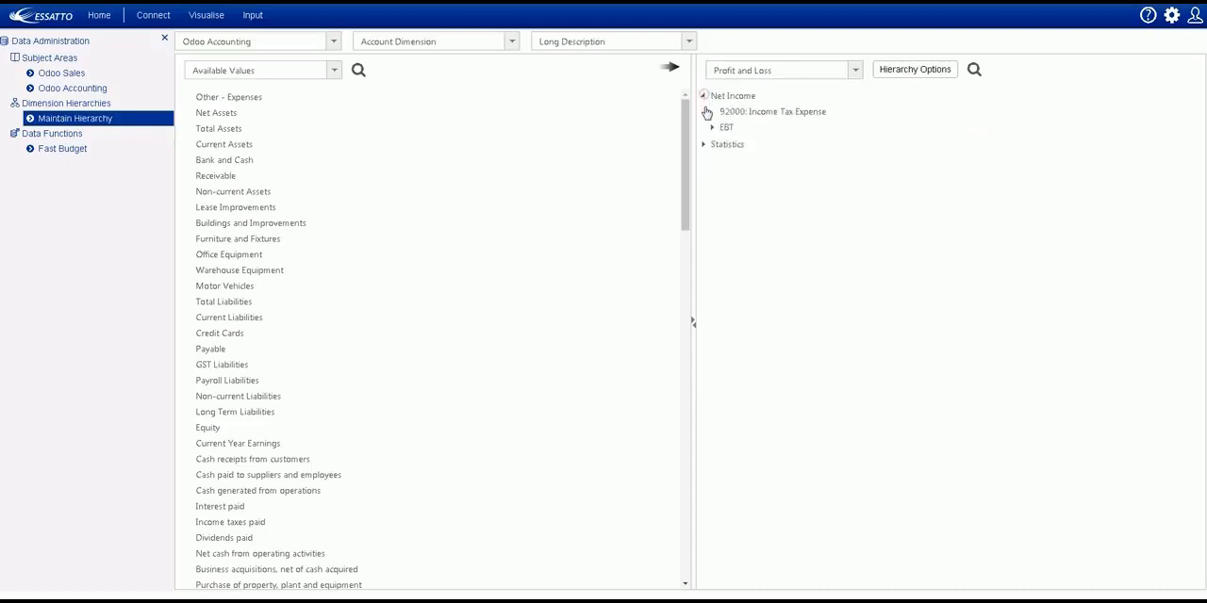
{"action": "left_click", "coordinate": [711, 128]}
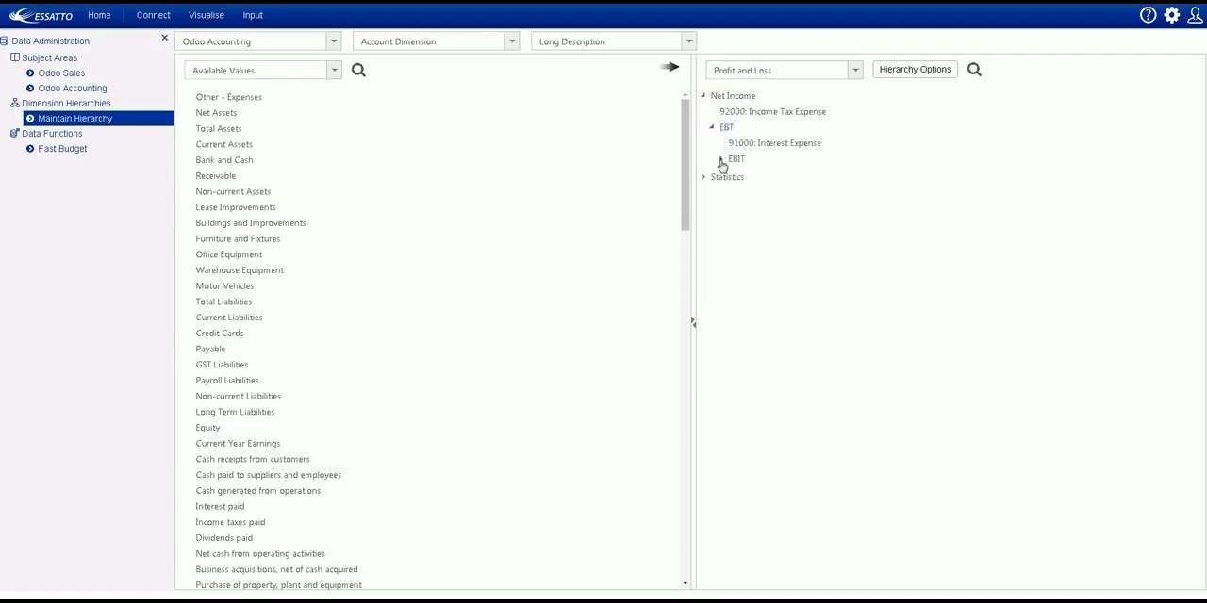
{"action": "left_click", "coordinate": [720, 159]}
{"action": "left_click", "coordinate": [729, 189]}
{"action": "left_click", "coordinate": [754, 223]}
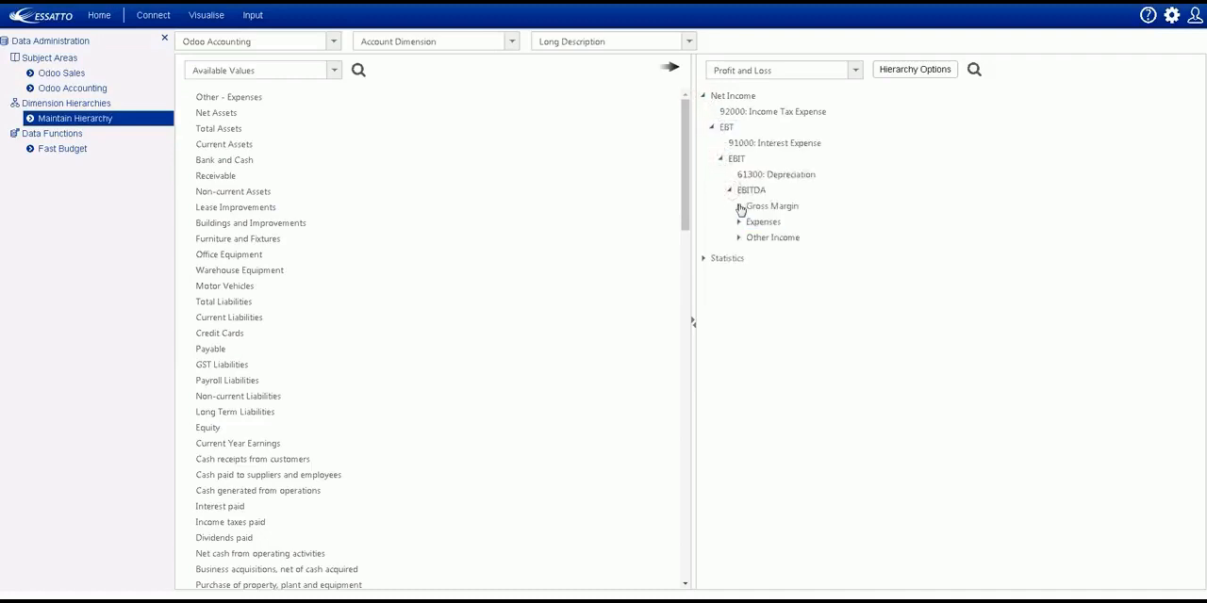
{"action": "left_click", "coordinate": [760, 222]}
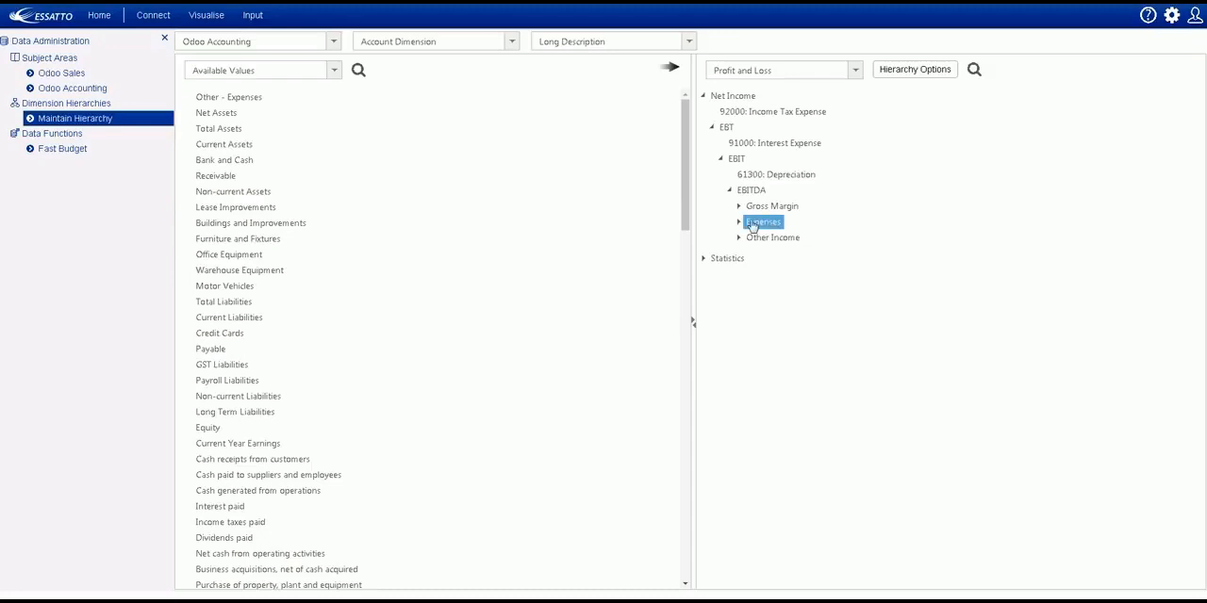
{"action": "left_click", "coordinate": [739, 208]}
{"action": "left_click", "coordinate": [747, 222]}
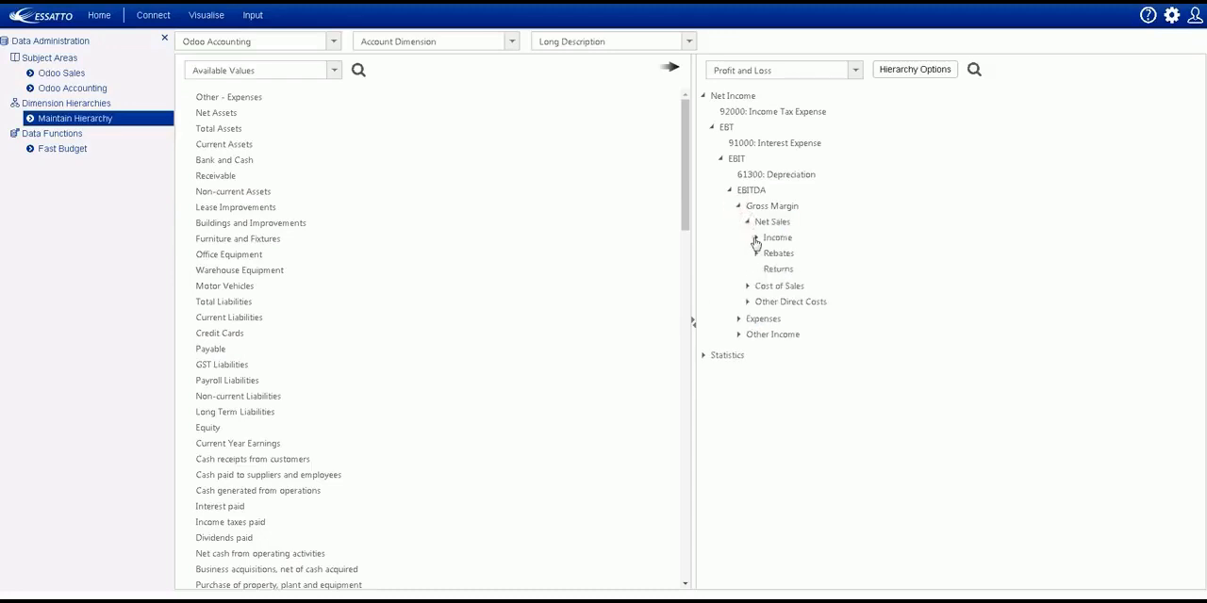
{"action": "left_click", "coordinate": [757, 238]}
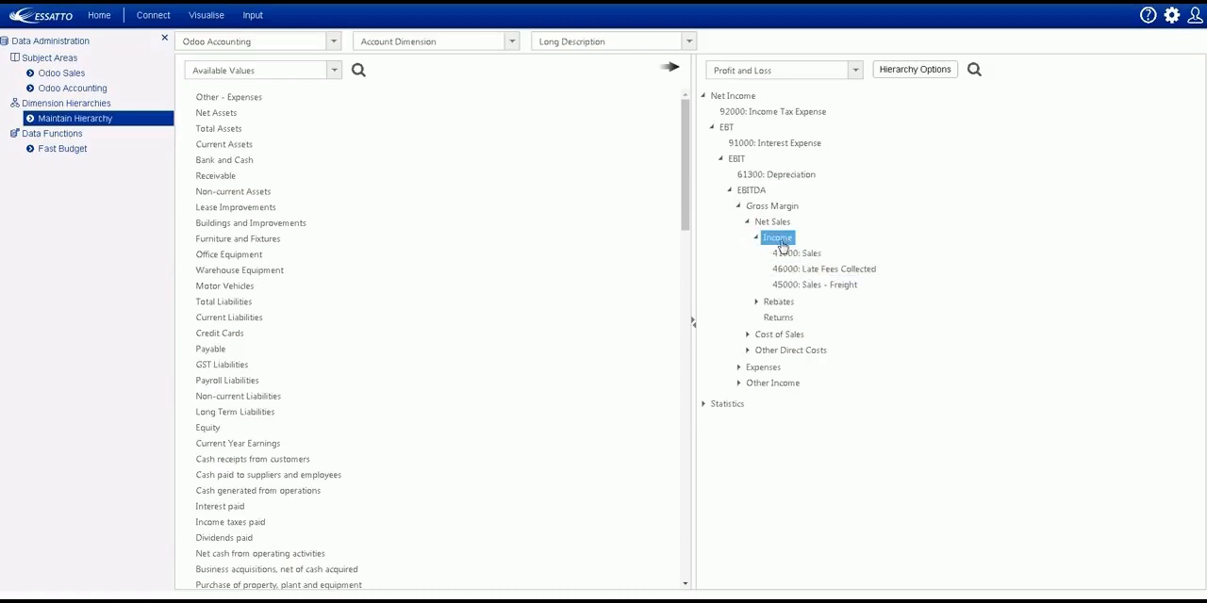
{"action": "left_click_drag", "start_coordinate": [775, 233], "coordinate": [738, 129]}
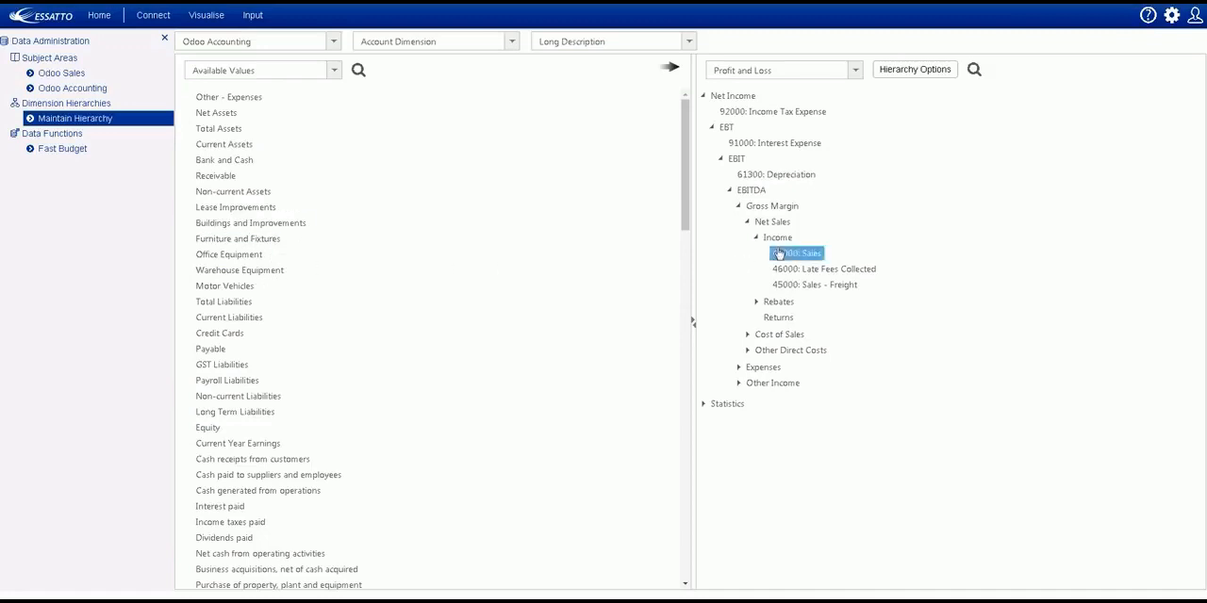
Search the available values for 41 and move accounts 4104: Sales and 4105: Other Sales into the Income group.
{"action": "left_click", "coordinate": [358, 72]}
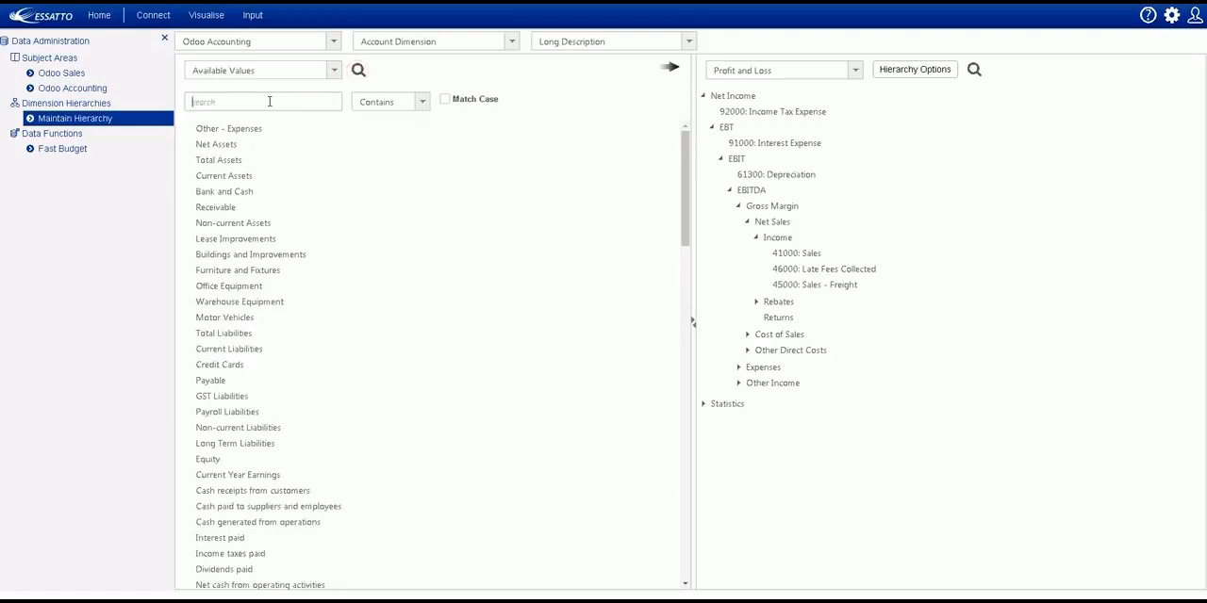
{"action": "left_click", "coordinate": [224, 129]}
{"action": "left_click", "coordinate": [228, 144], "text": "ctrl"}
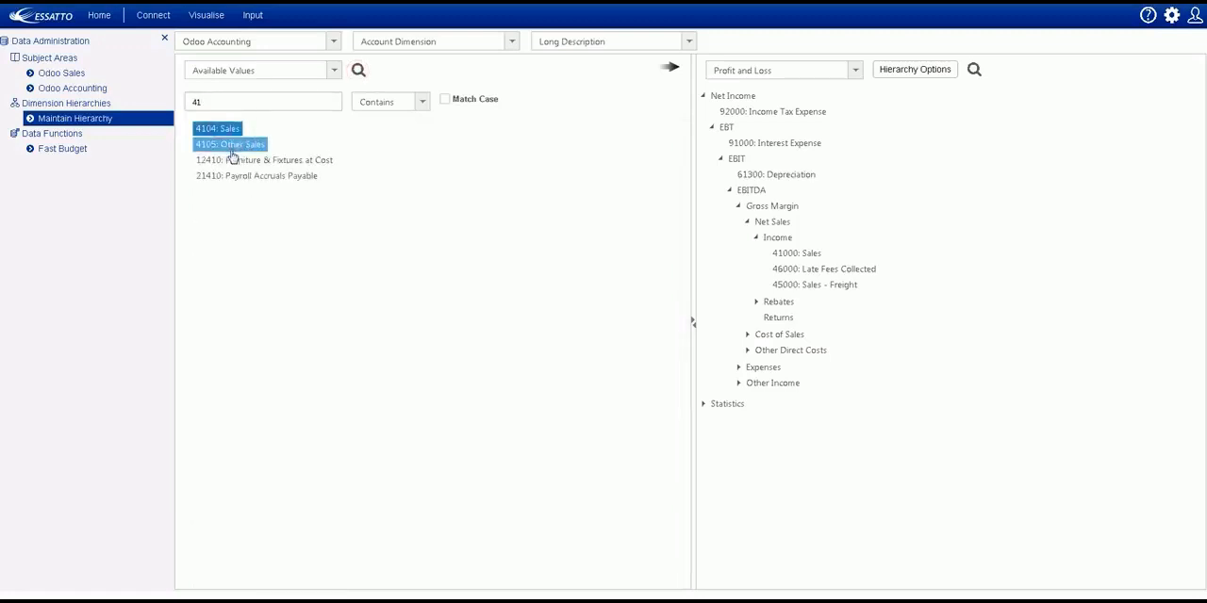
{"action": "left_click_drag", "start_coordinate": [240, 149], "coordinate": [785, 238]}
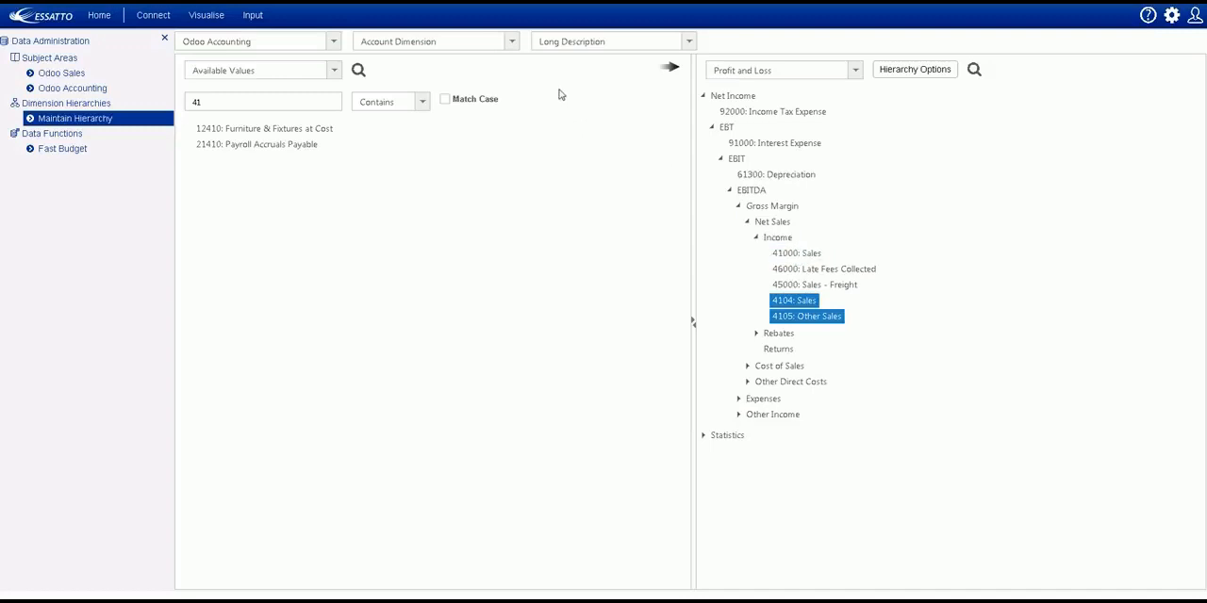
Switch to the Company Dimension and examine its hierarchy, expanding All Companies and All Companies before eliminations.
{"action": "left_click", "coordinate": [511, 43]}
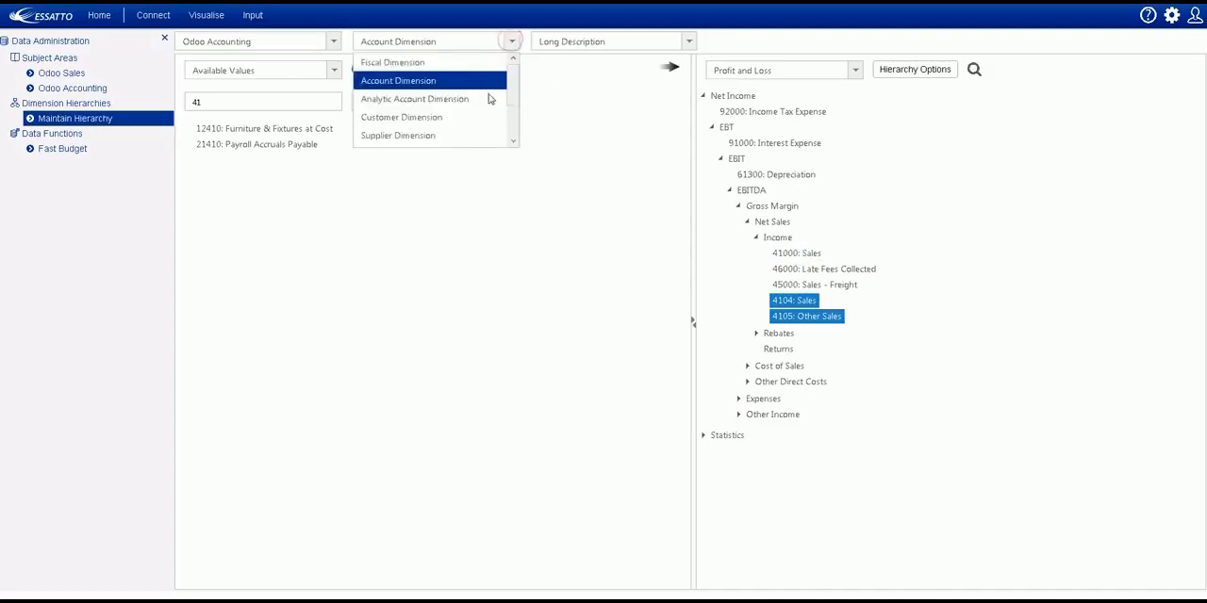
{"action": "scroll", "coordinate": [505, 136], "scroll_direction": "down", "scroll_amount": 2}
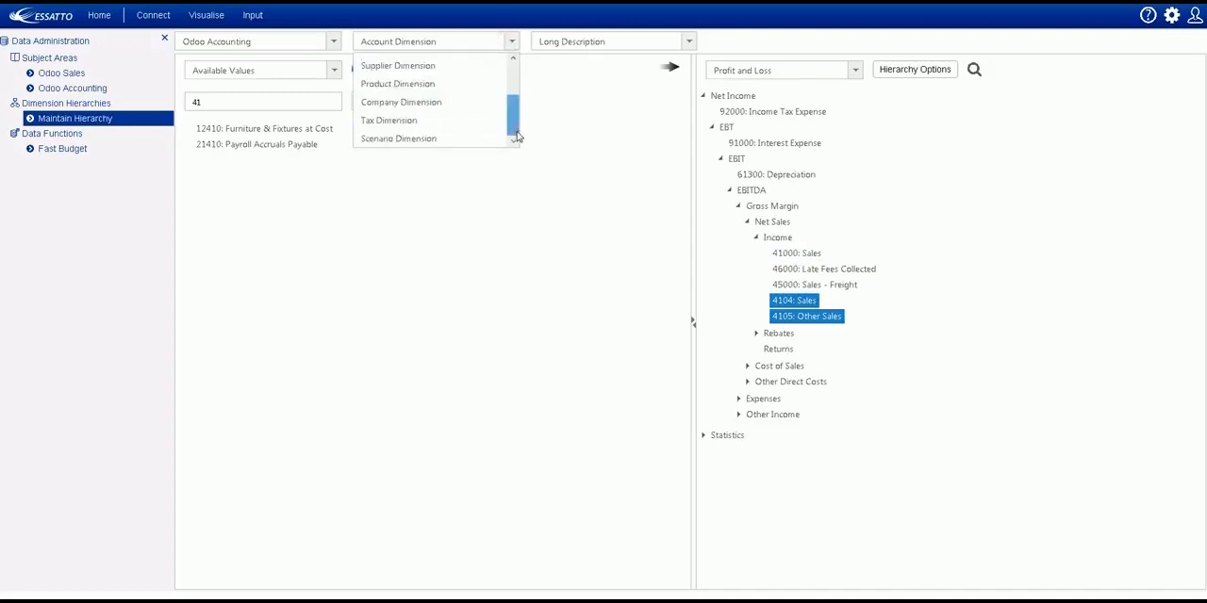
{"action": "left_click", "coordinate": [426, 107]}
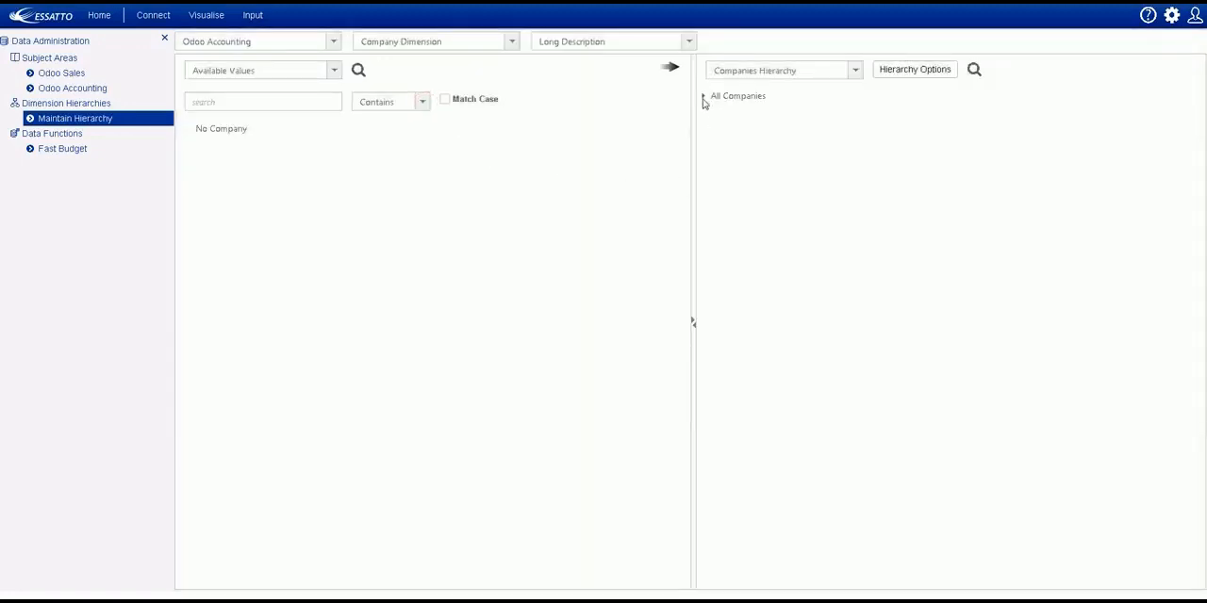
{"action": "left_click", "coordinate": [703, 96]}
{"action": "left_click", "coordinate": [712, 127]}
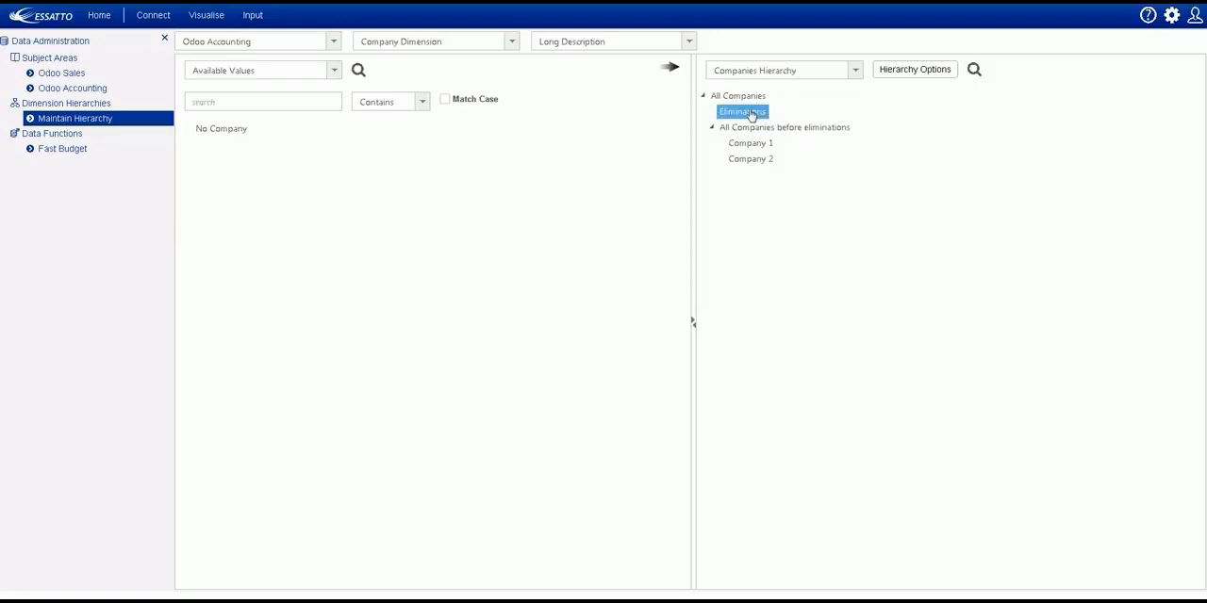
{"action": "left_click", "coordinate": [751, 98]}
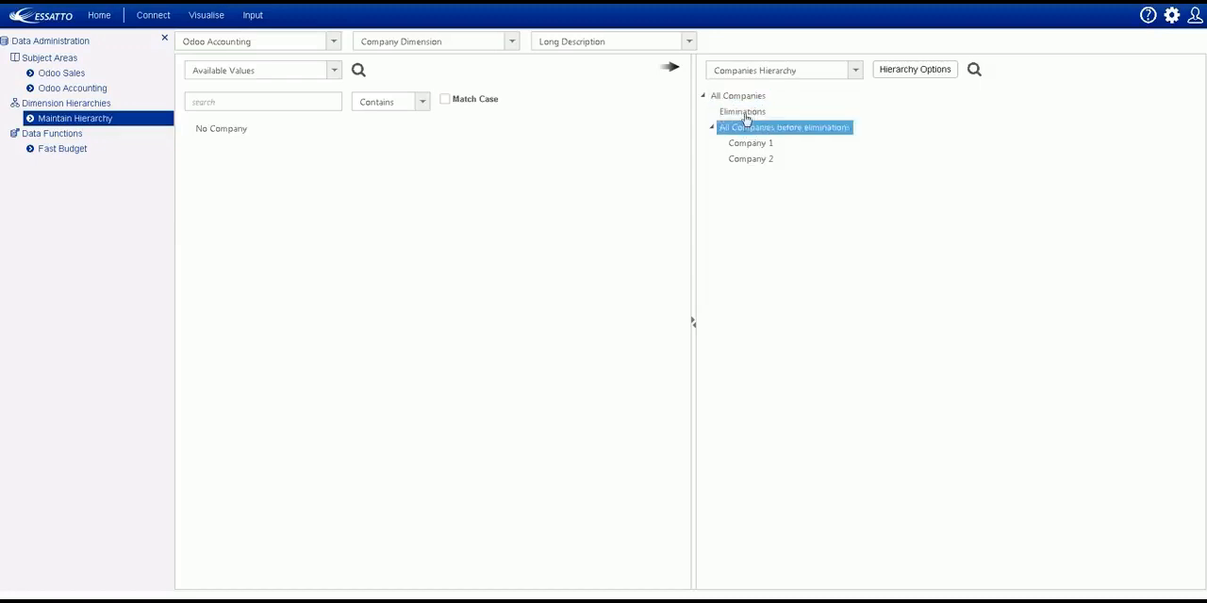
{"action": "left_click", "coordinate": [745, 112]}
{"action": "left_click", "coordinate": [766, 98]}
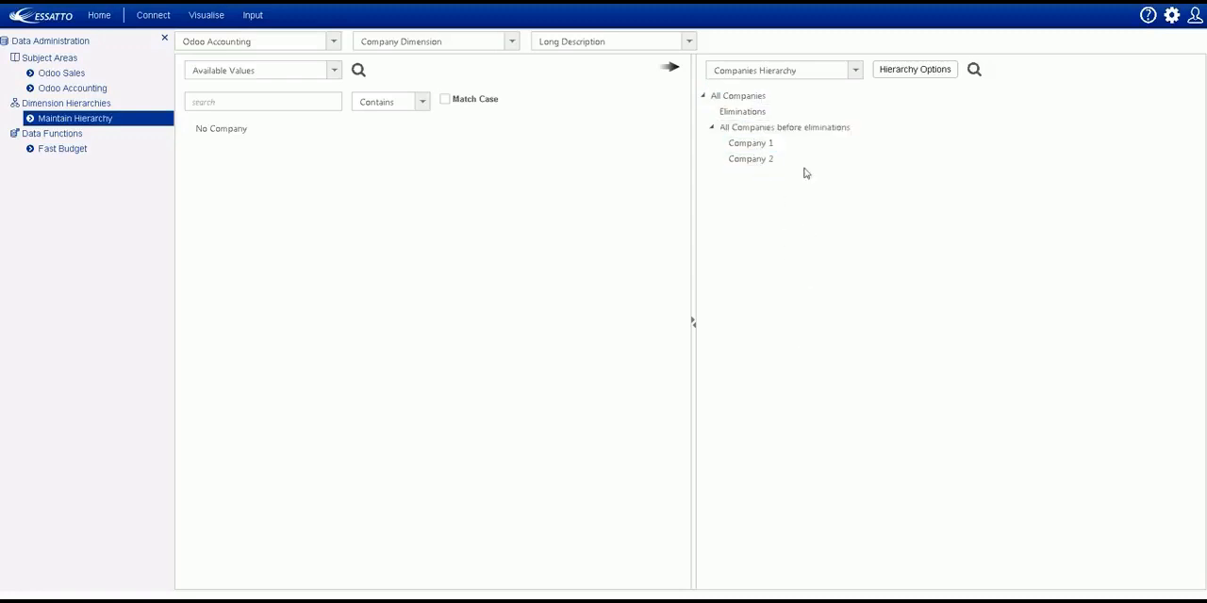
{"action": "left_click", "coordinate": [760, 114]}
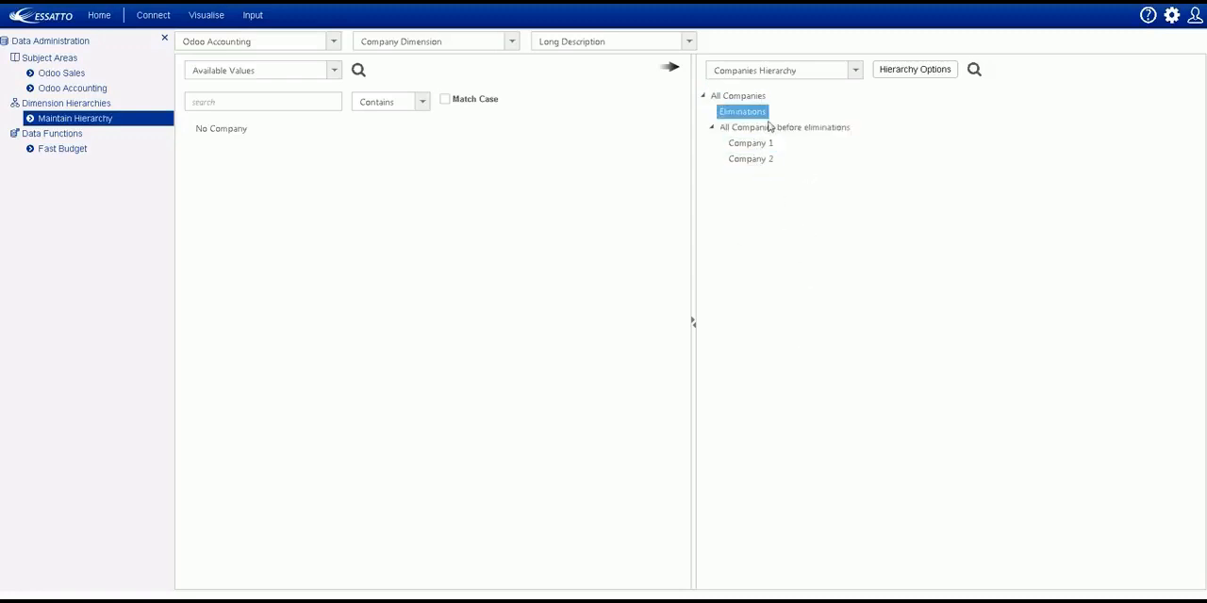
Switch to the Product Dimension and expand All Products, Food and Bakery to view the individual products.
{"action": "left_click", "coordinate": [511, 41]}
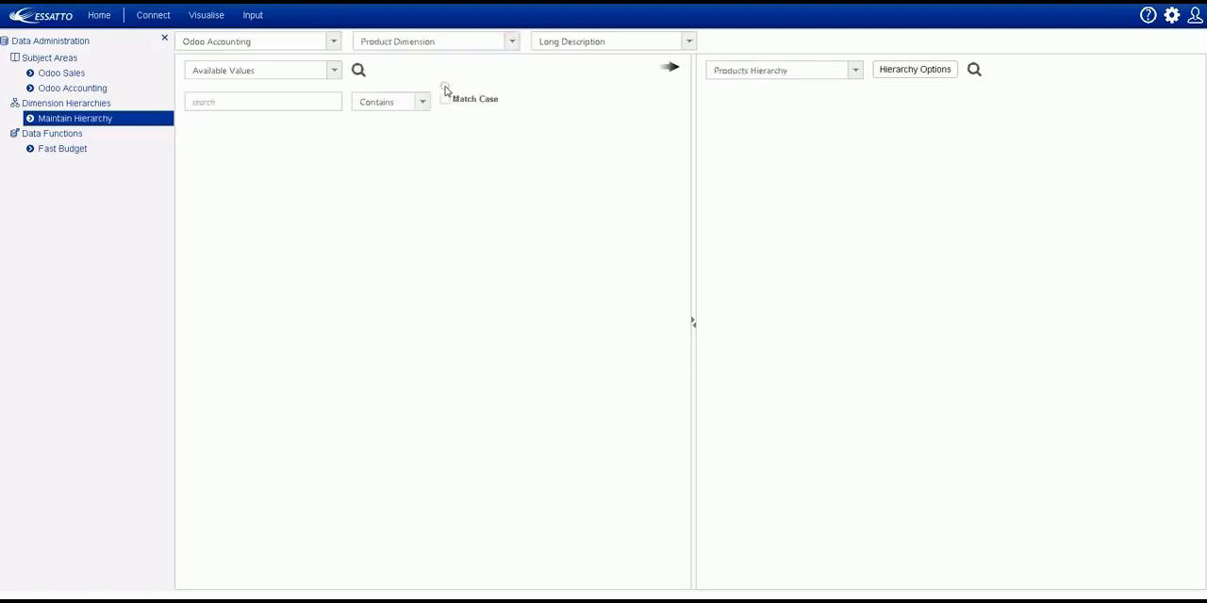
{"action": "left_click", "coordinate": [447, 91]}
{"action": "left_click", "coordinate": [703, 96]}
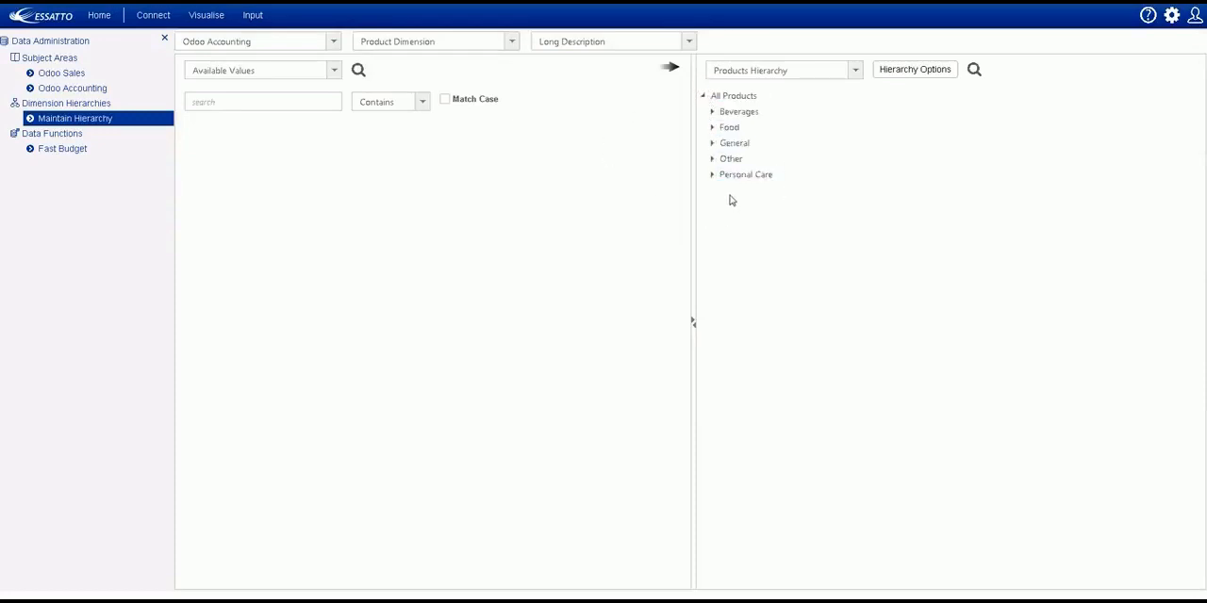
{"action": "left_click", "coordinate": [712, 127]}
{"action": "left_click", "coordinate": [721, 143]}
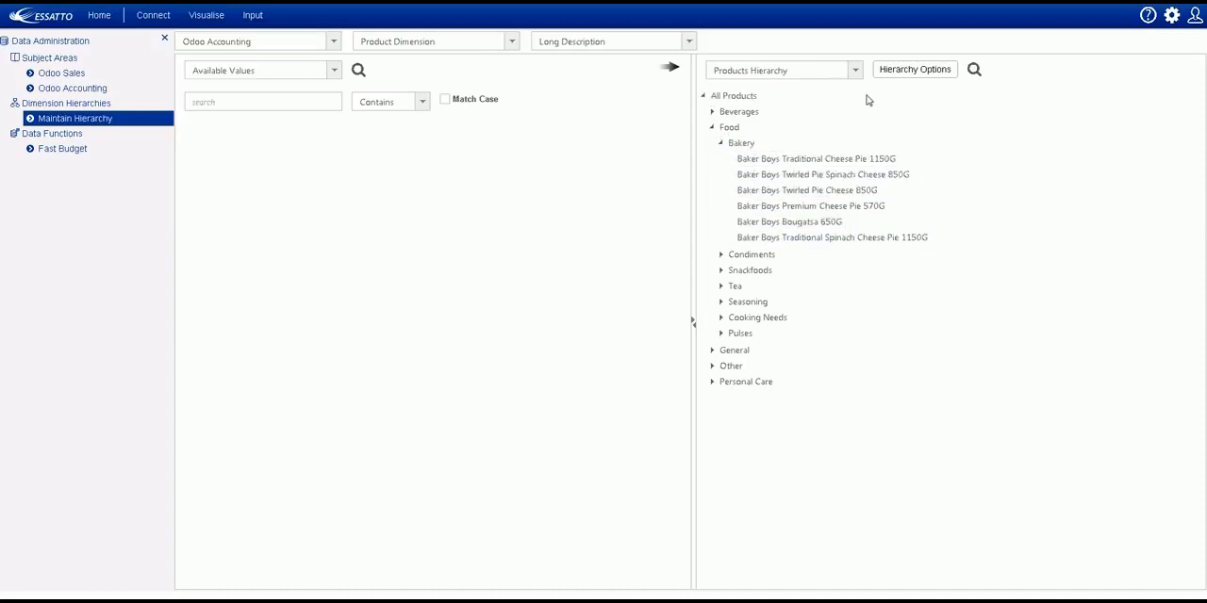
Create a Product Dimension hierarchy with BAKERYTEST1 as both name and description, and VALUE as the hierarchy type.
{"action": "left_click", "coordinate": [901, 73]}
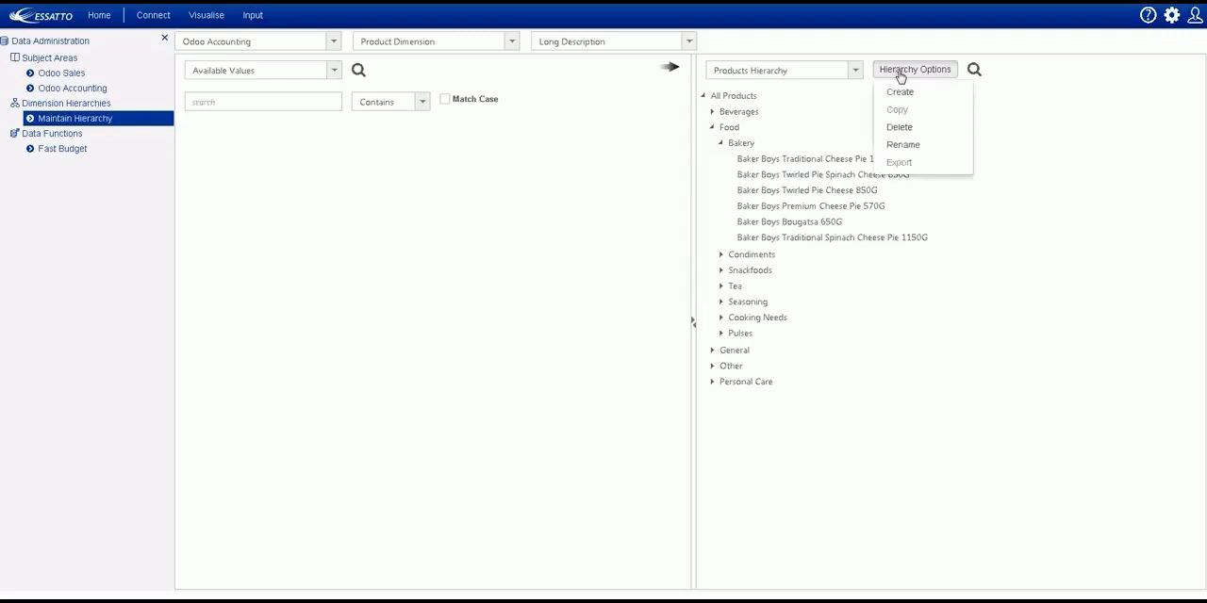
{"action": "left_click", "coordinate": [900, 93]}
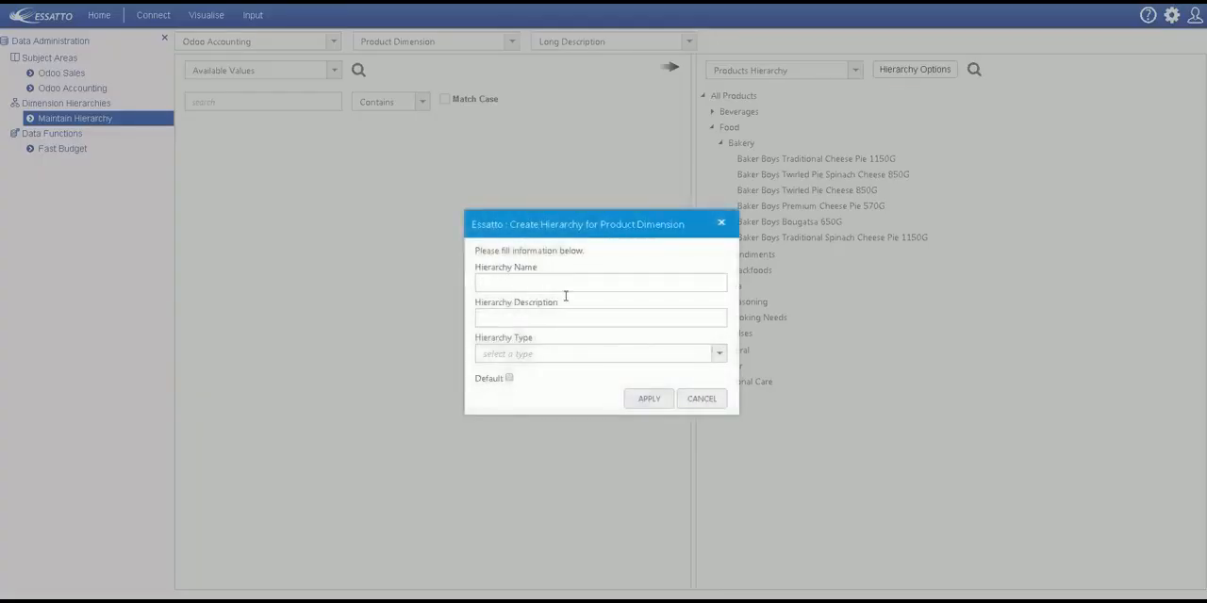
{"action": "type", "text": "BAKERYTEST1"}
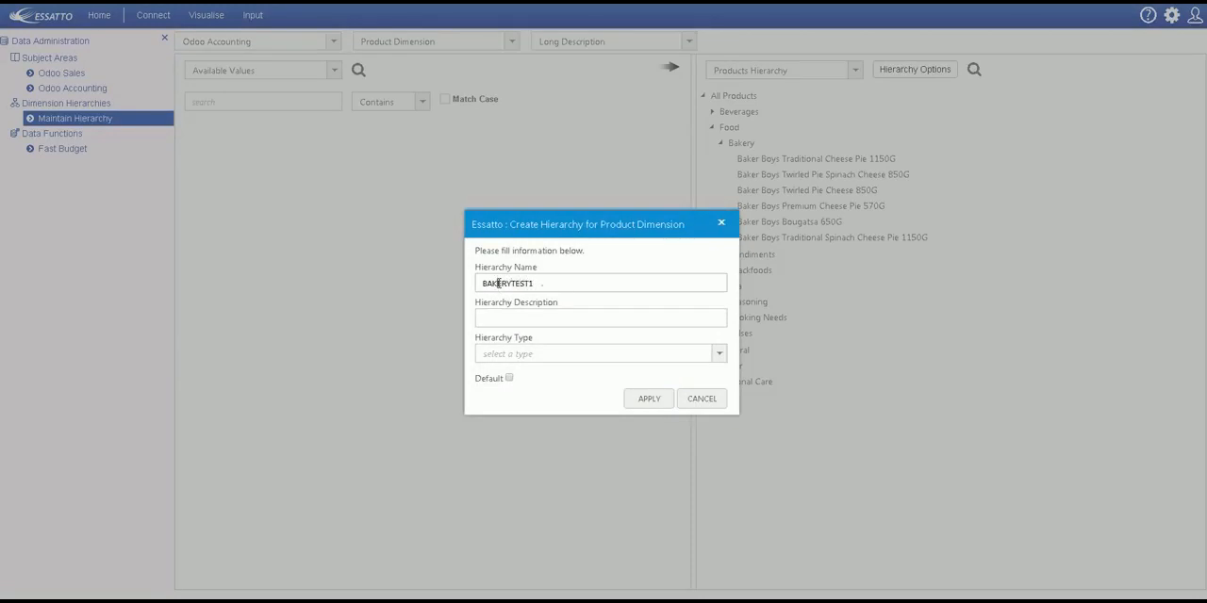
{"action": "left_click", "coordinate": [547, 321]}
{"action": "type", "text": "BAKERYTEST1"}
{"action": "left_click", "coordinate": [553, 355]}
{"action": "left_click", "coordinate": [547, 374]}
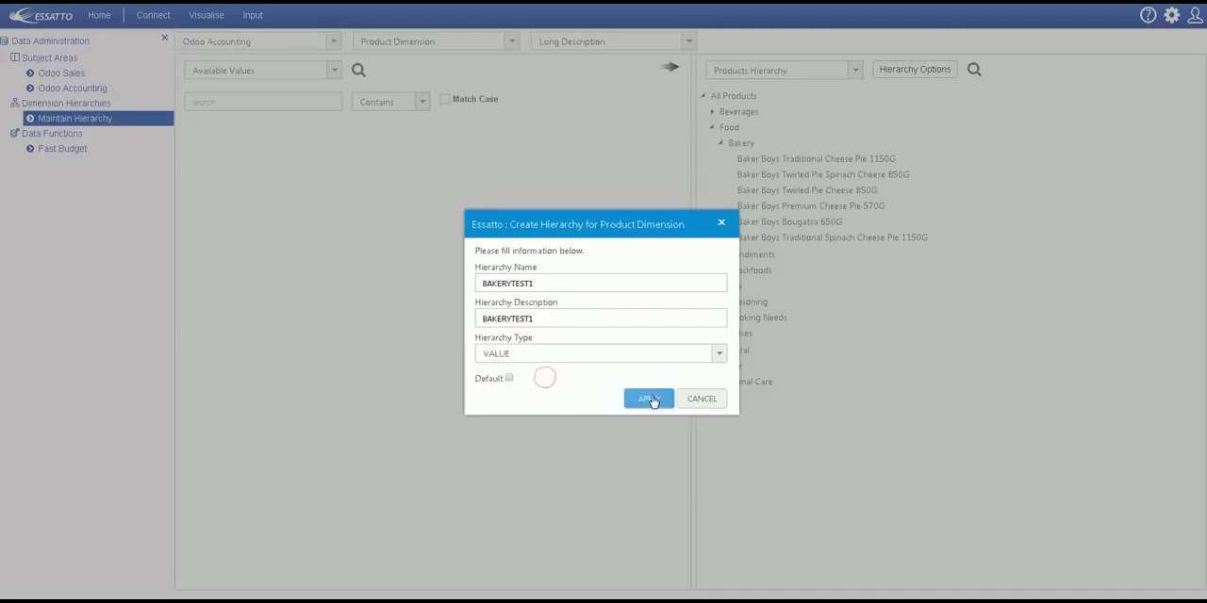
{"action": "left_click", "coordinate": [649, 399]}
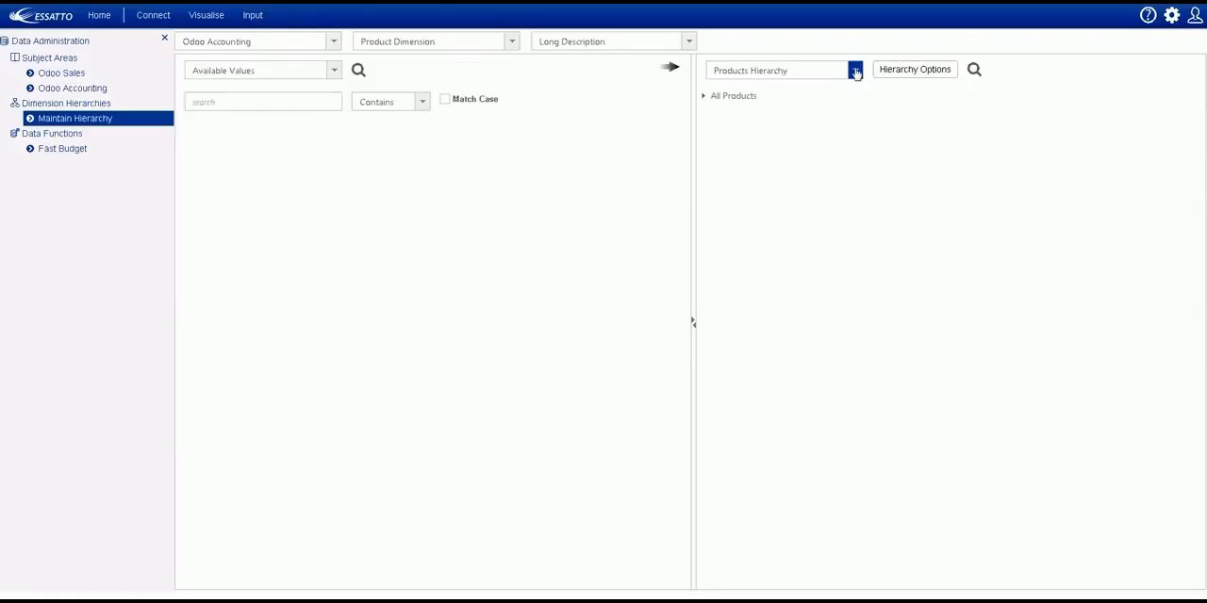
Open the BAKERYTEST1 hierarchy, search the available values for "all" and add All Products as its top node.
{"action": "left_click", "coordinate": [855, 70]}
{"action": "left_click", "coordinate": [750, 90]}
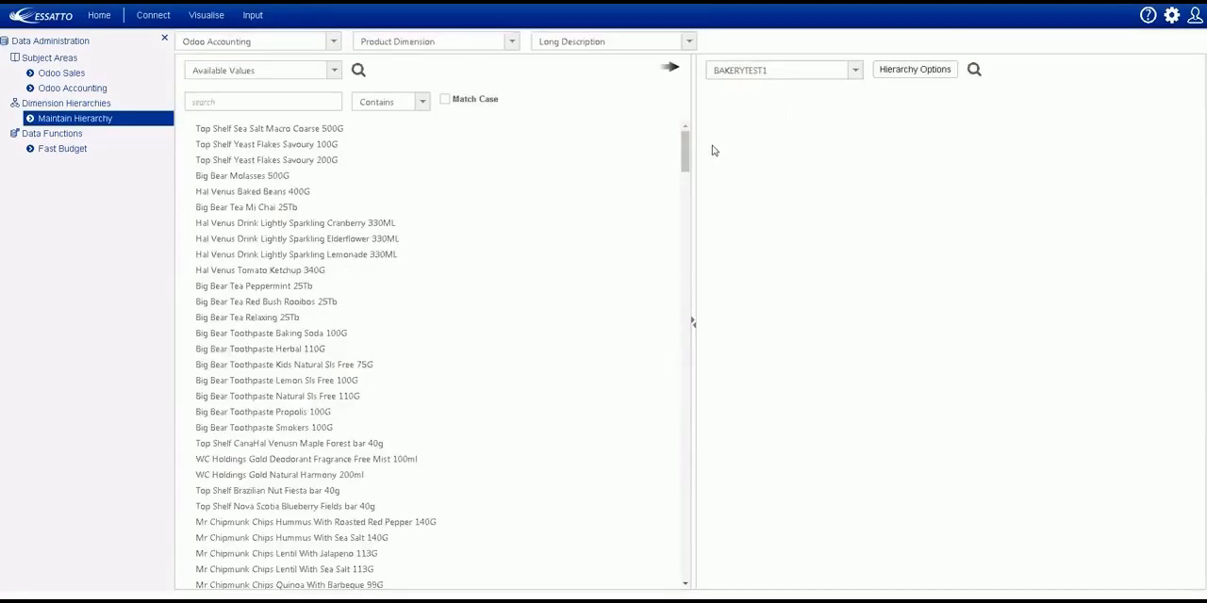
{"action": "left_click", "coordinate": [314, 132]}
{"action": "left_click", "coordinate": [293, 101]}
{"action": "key", "text": "Return"}
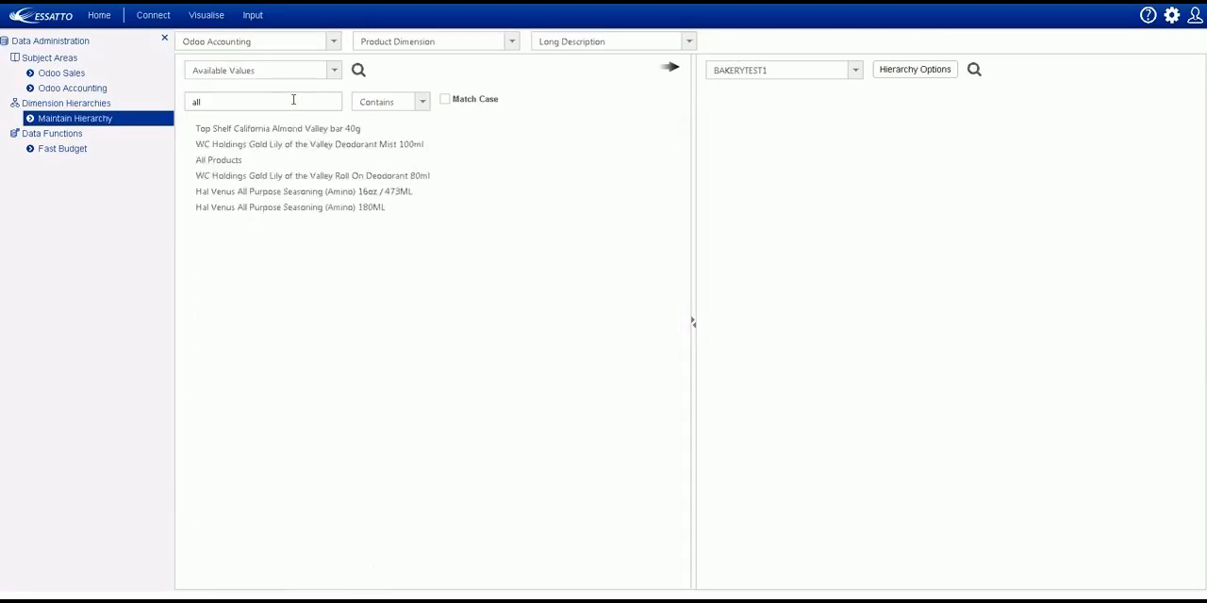
{"action": "left_click_drag", "start_coordinate": [231, 160], "coordinate": [756, 137]}
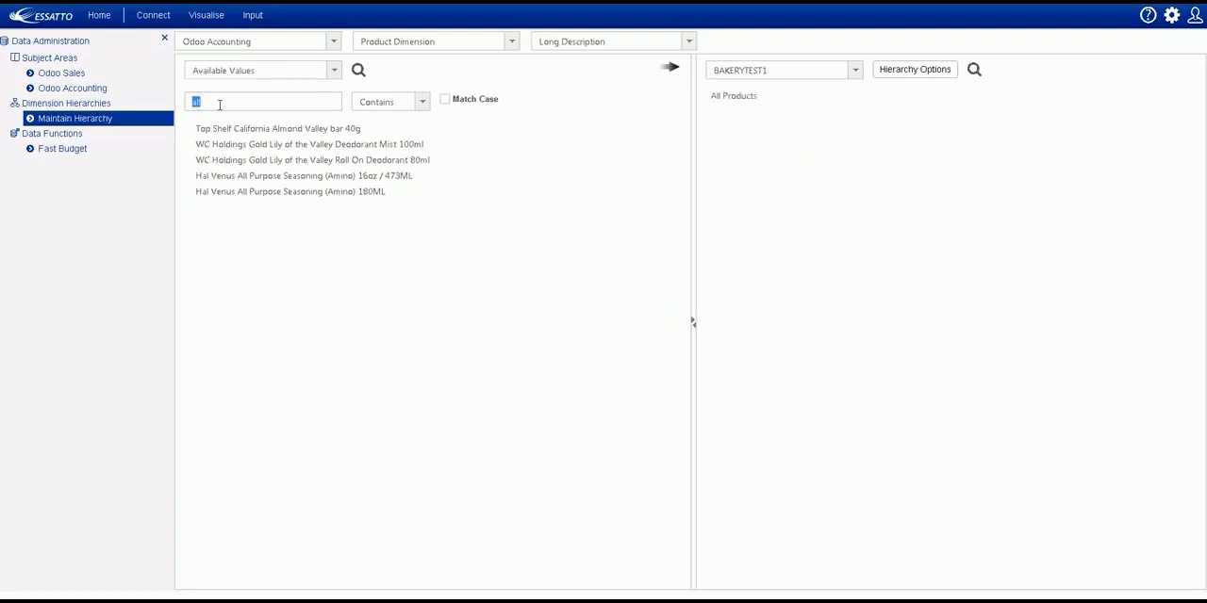
Search the available values for "food" and "bakery", placing Food under All Products and Bakery under Food.
{"action": "type", "text": "od"}
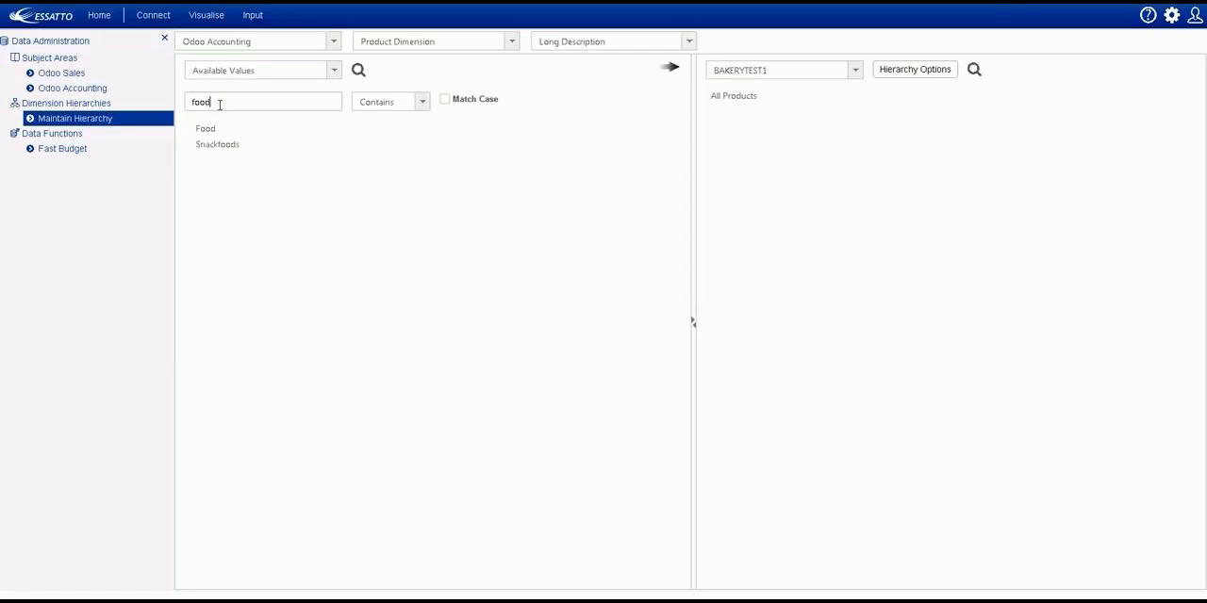
{"action": "left_click_drag", "start_coordinate": [205, 128], "coordinate": [724, 105]}
{"action": "double_click", "coordinate": [204, 101]}
{"action": "type", "text": "bakery"}
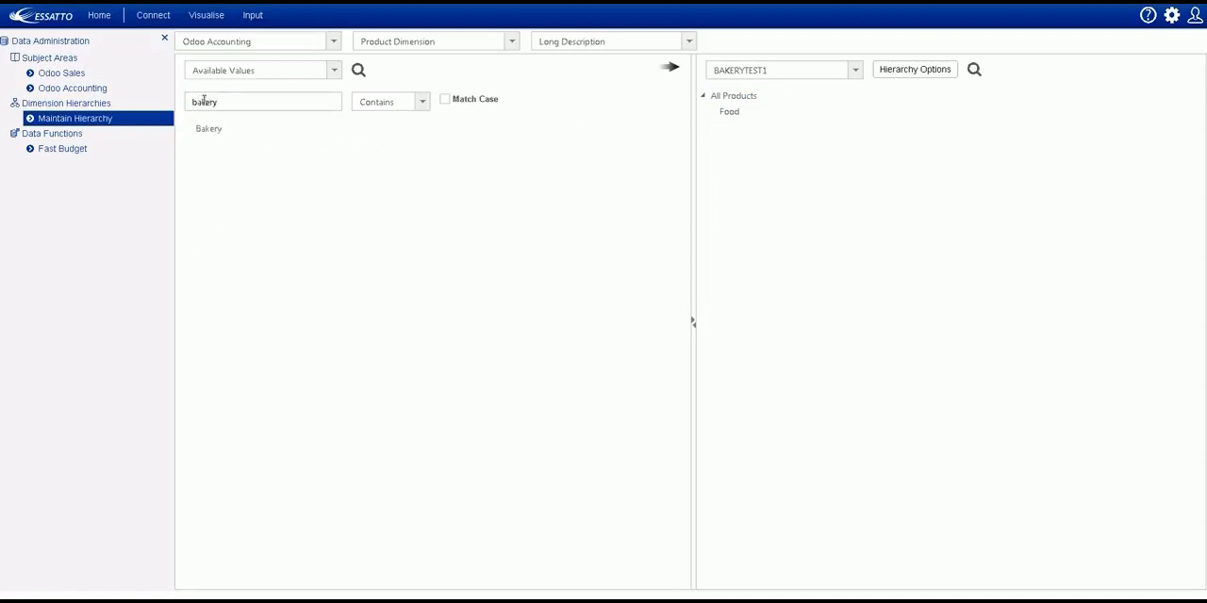
{"action": "left_click_drag", "start_coordinate": [207, 127], "coordinate": [731, 115]}
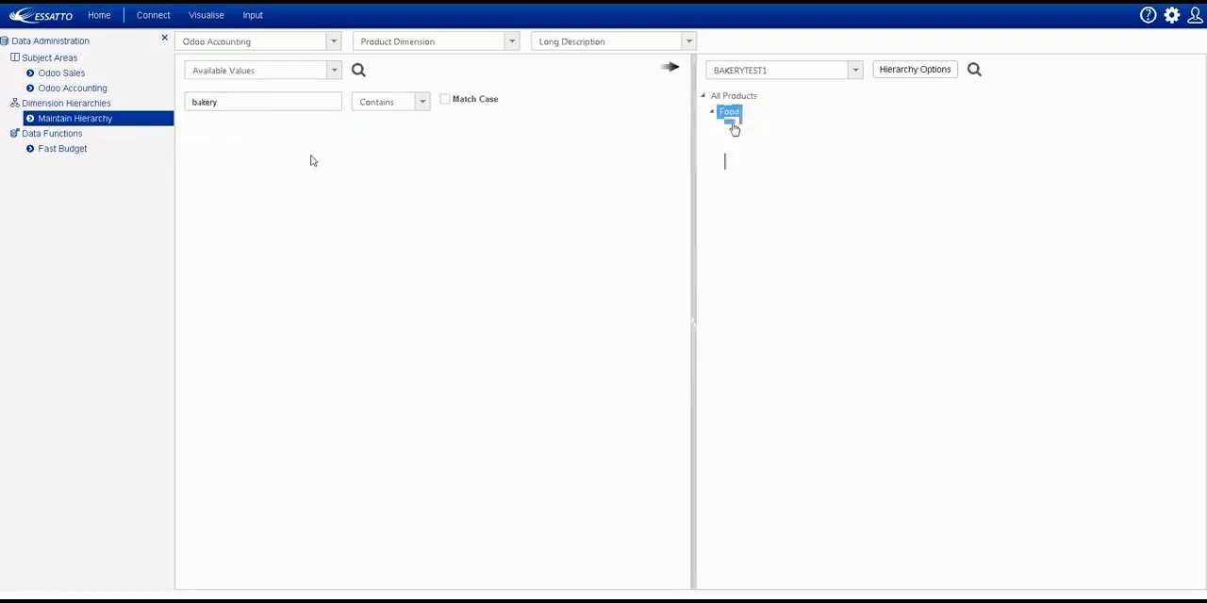
Search the available values for "pie" and move the five Baker Boys pie products, from Traditional Spinach Cheese to Twirled Spinach Cheese, under Bakery.
{"action": "double_click", "coordinate": [199, 102]}
{"action": "type", "text": "pie"}
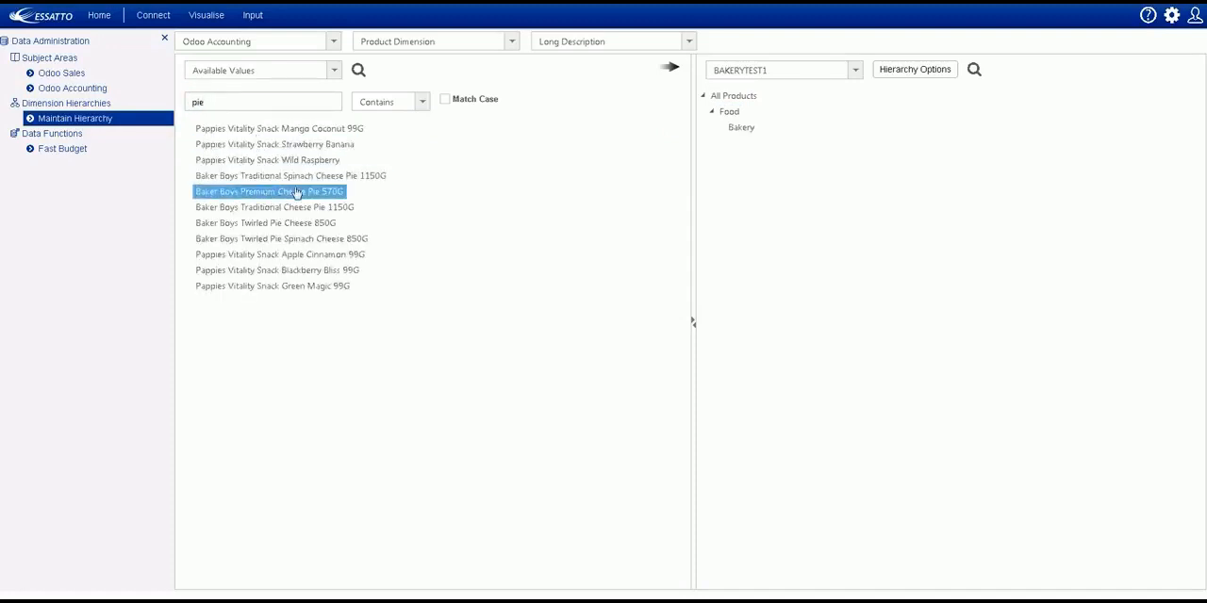
{"action": "left_click", "coordinate": [300, 177]}
{"action": "left_click", "coordinate": [297, 238], "text": "shift"}
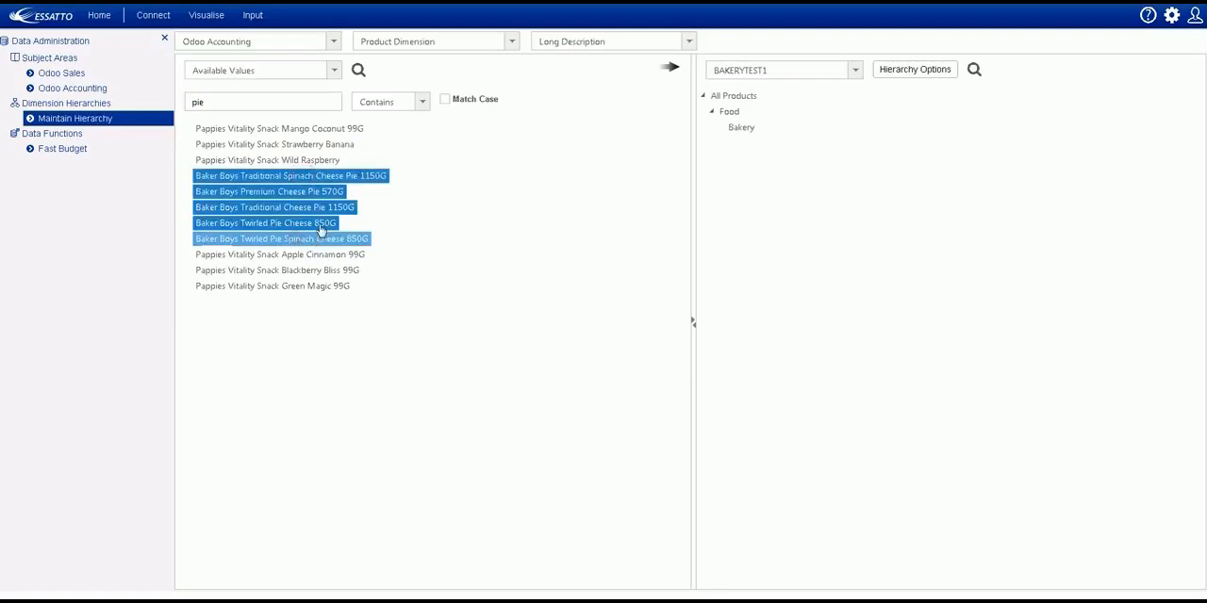
{"action": "left_click_drag", "start_coordinate": [317, 236], "coordinate": [745, 132]}
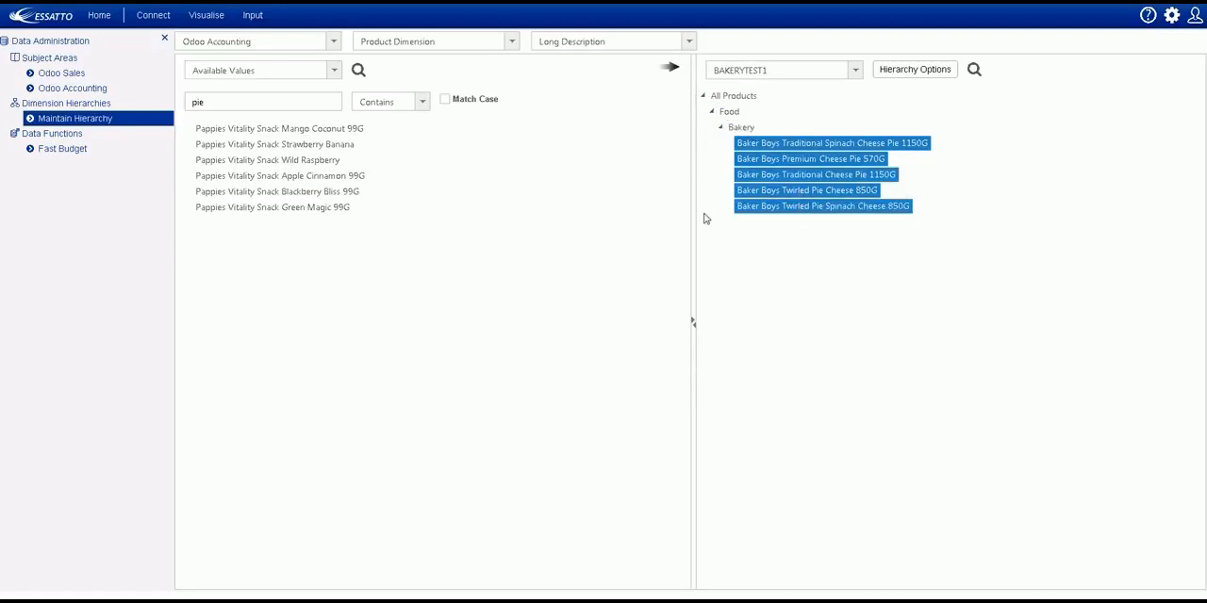
Switch back to the Products Hierarchy and expand All Products to view its product groups.
{"action": "left_click", "coordinate": [854, 72]}
{"action": "left_click", "coordinate": [771, 109]}
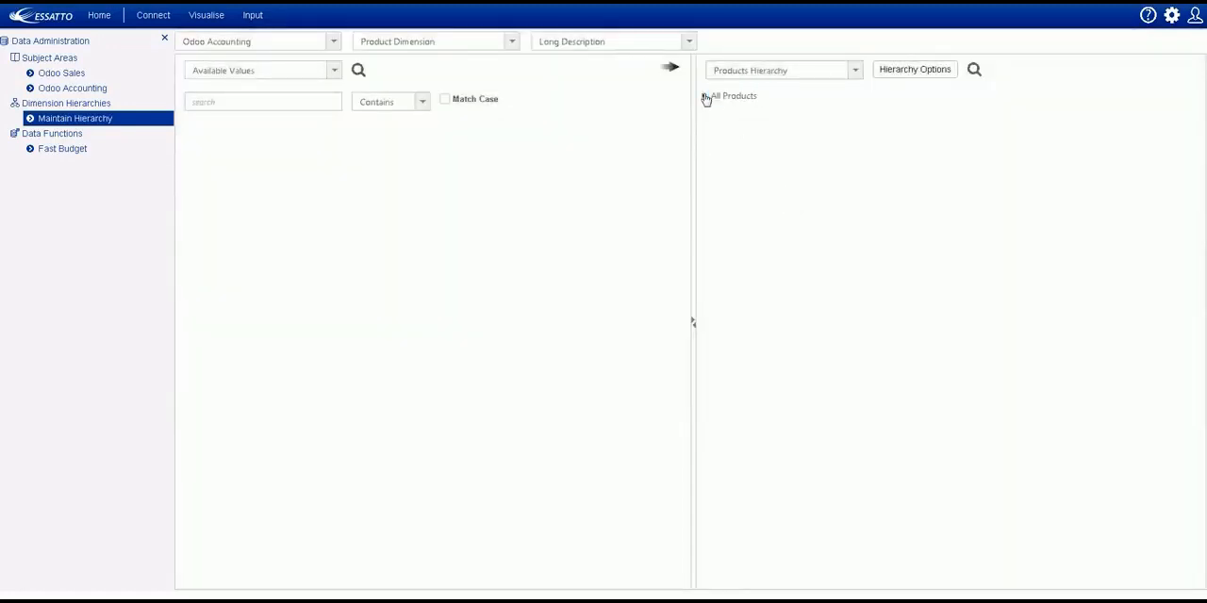
{"action": "left_click", "coordinate": [702, 95]}
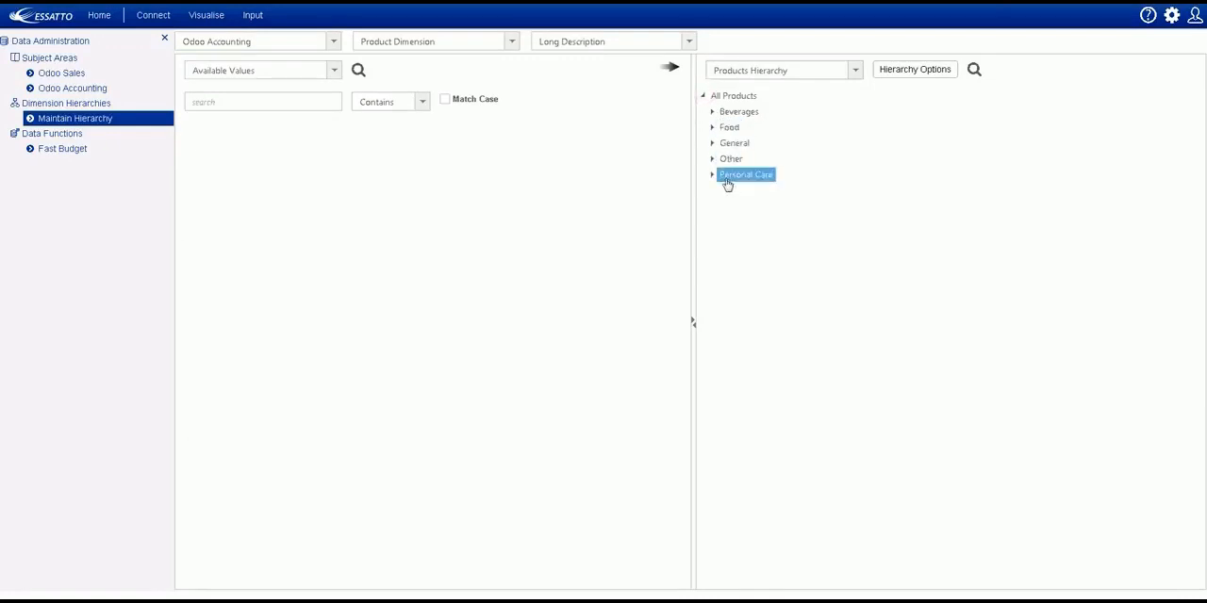